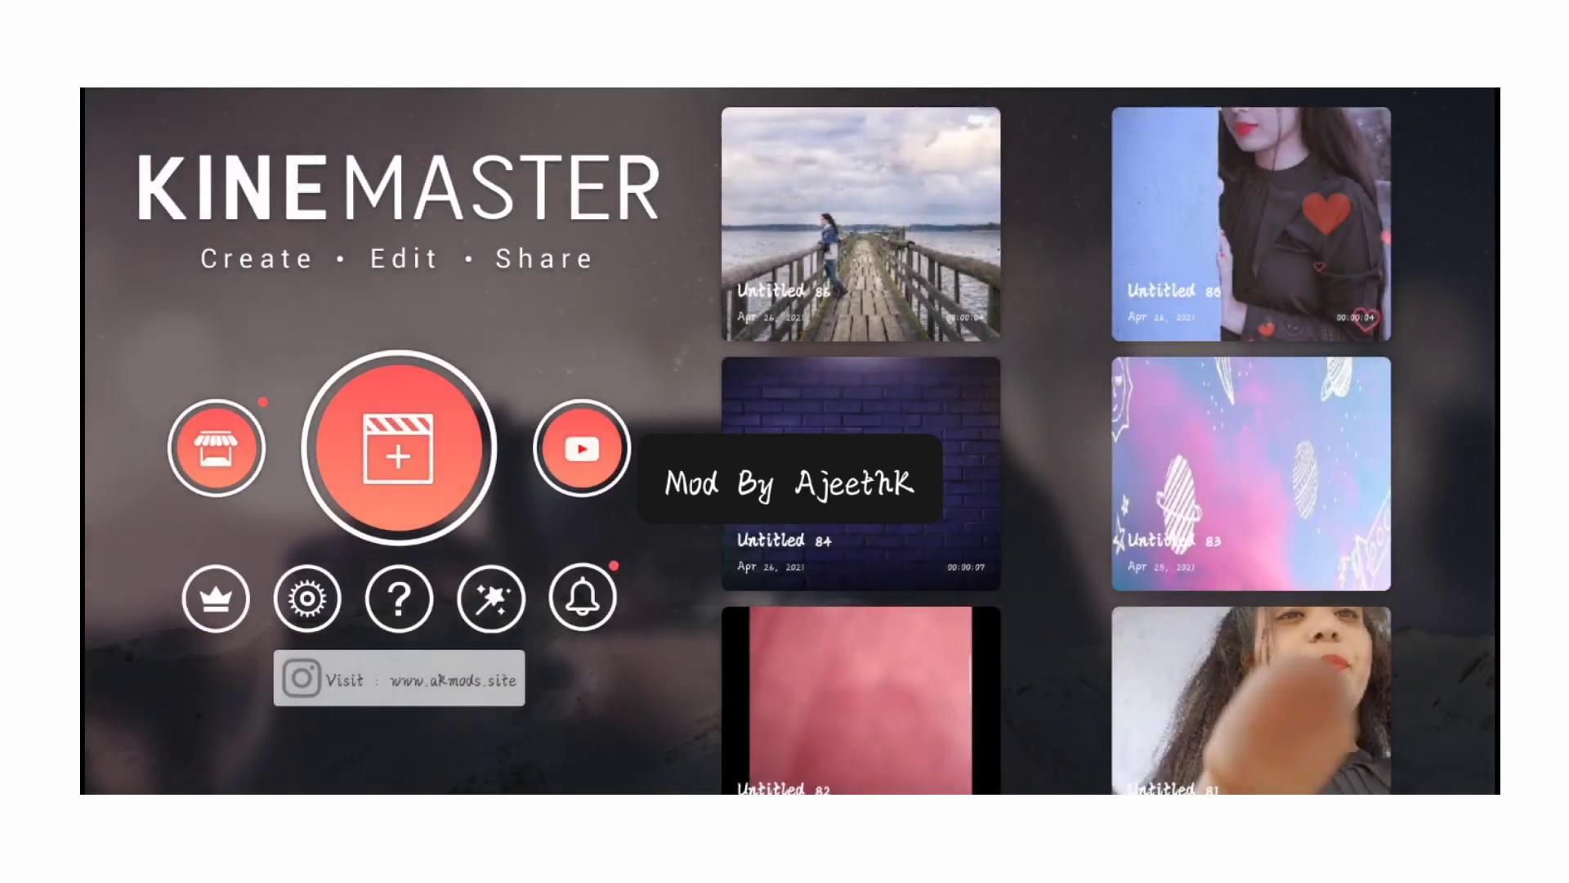
# Start a vertical 9:16 project and place the DCIM batting video on the timeline
pyautogui.click(399, 447)
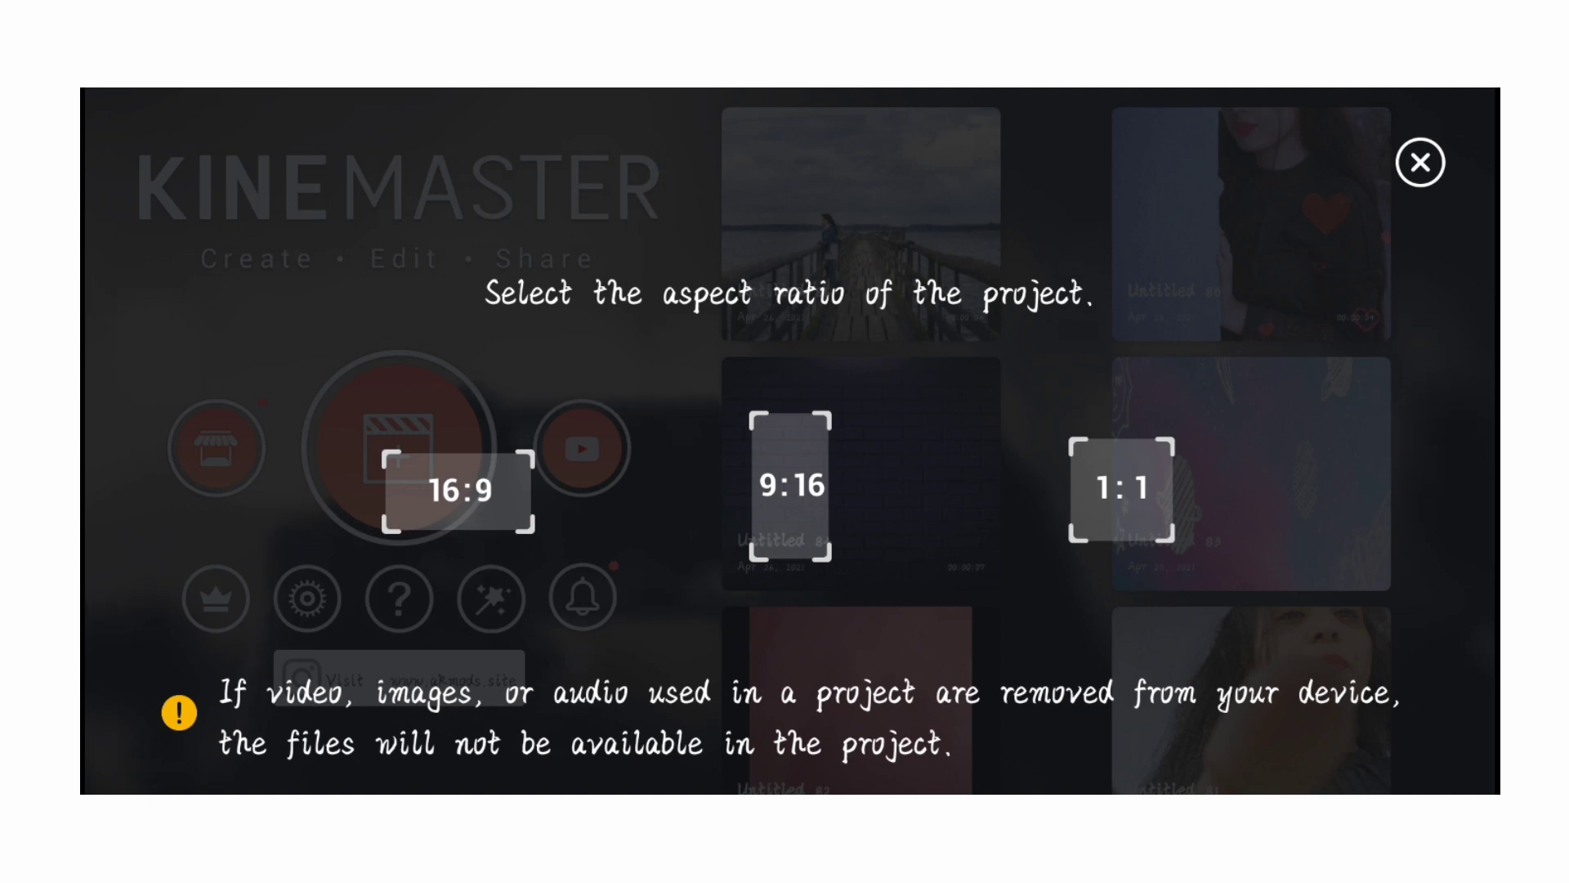
pyautogui.click(790, 486)
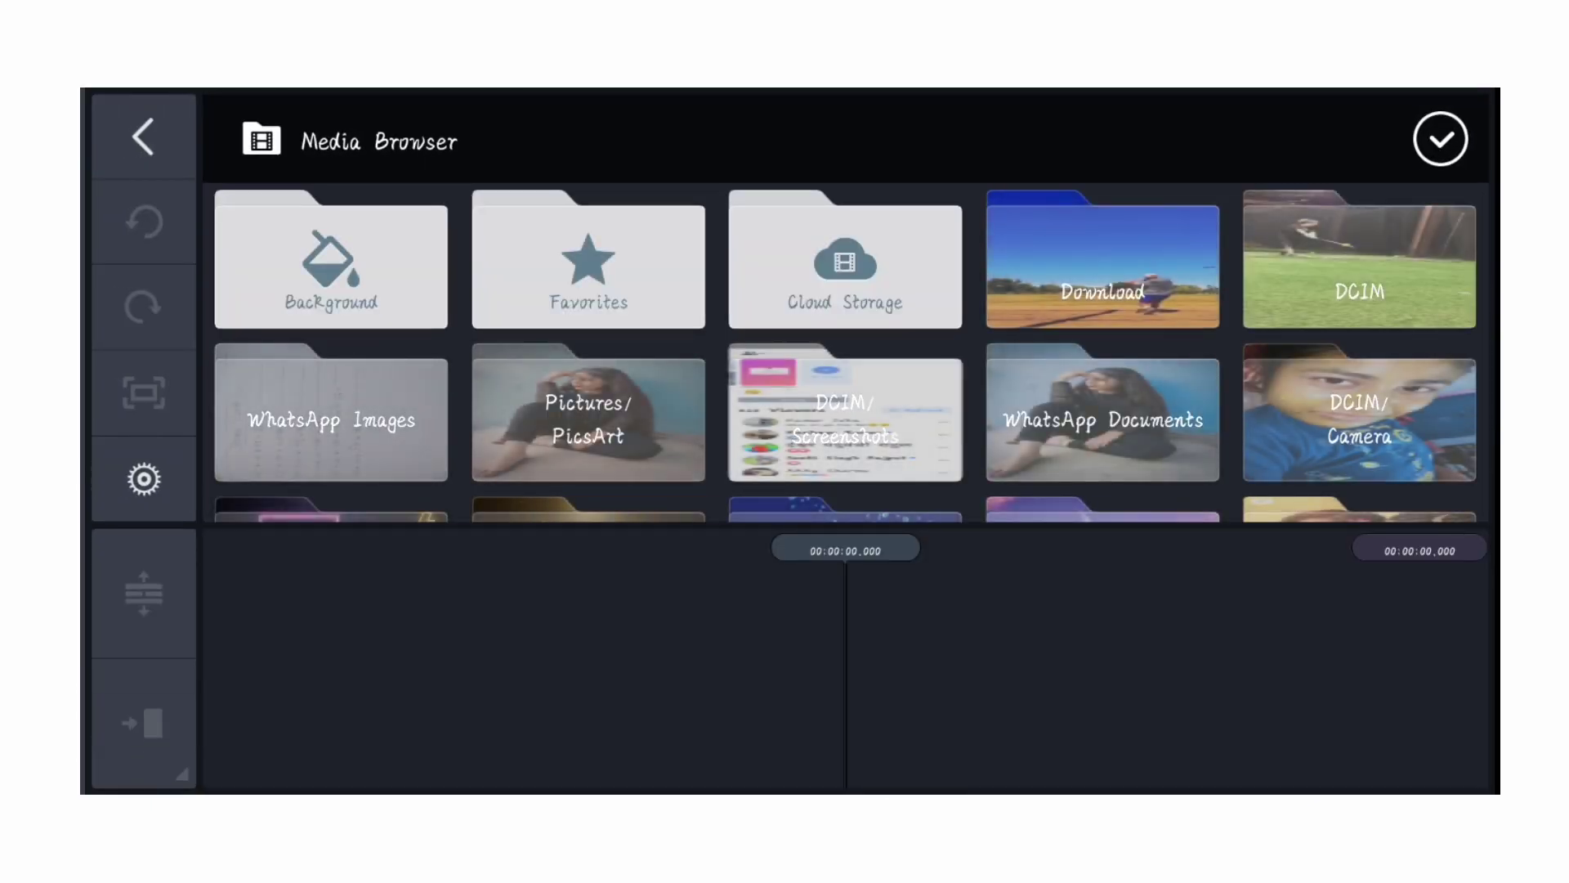
pyautogui.click(1388, 268)
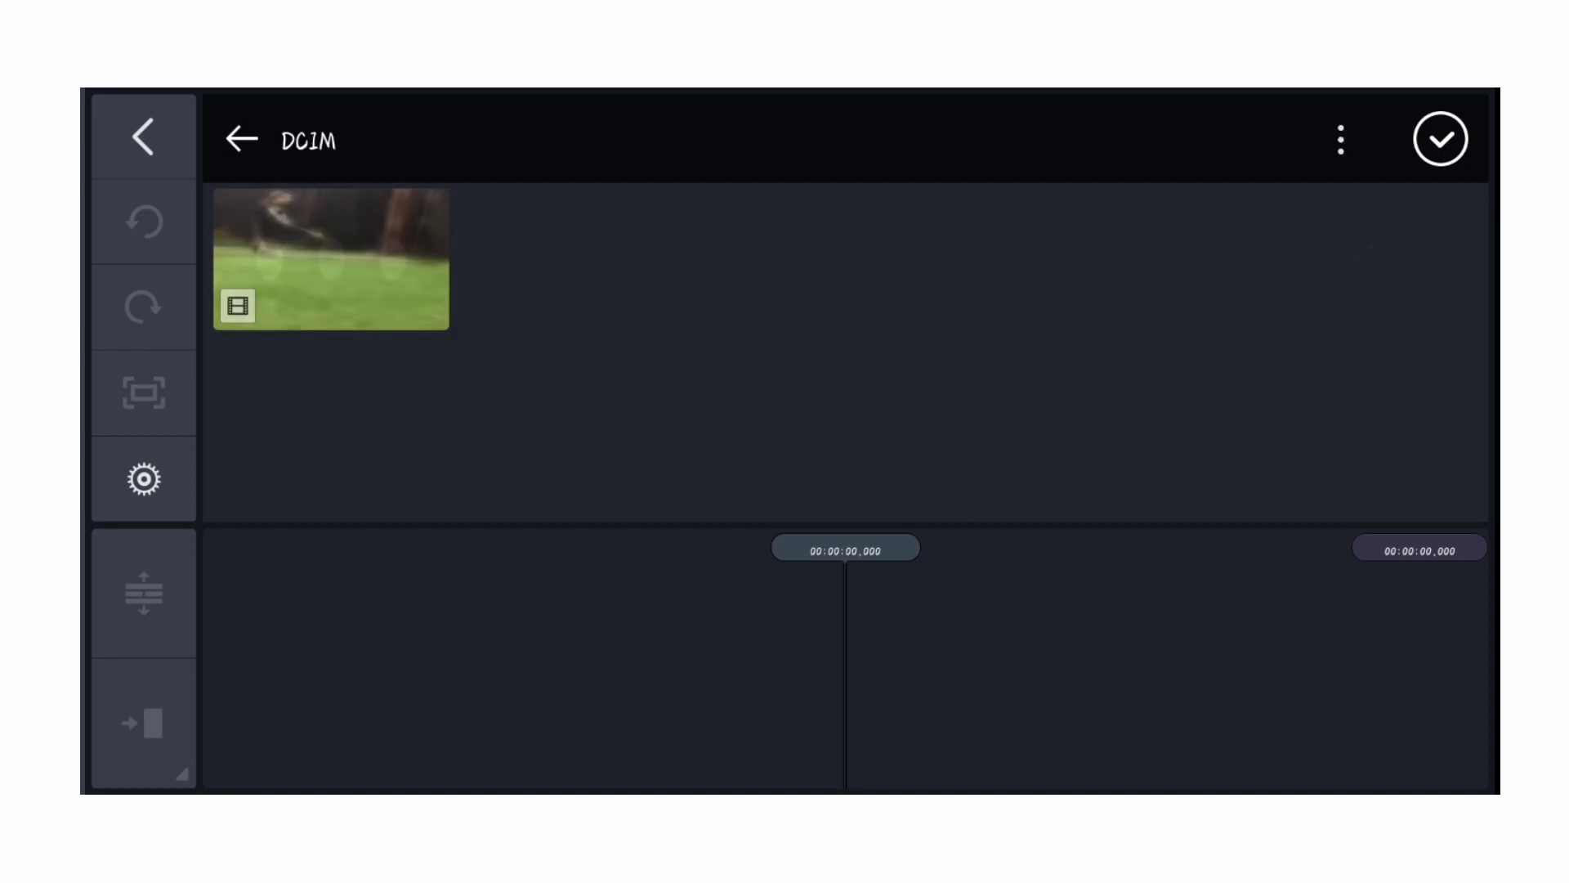
pyautogui.click(298, 241)
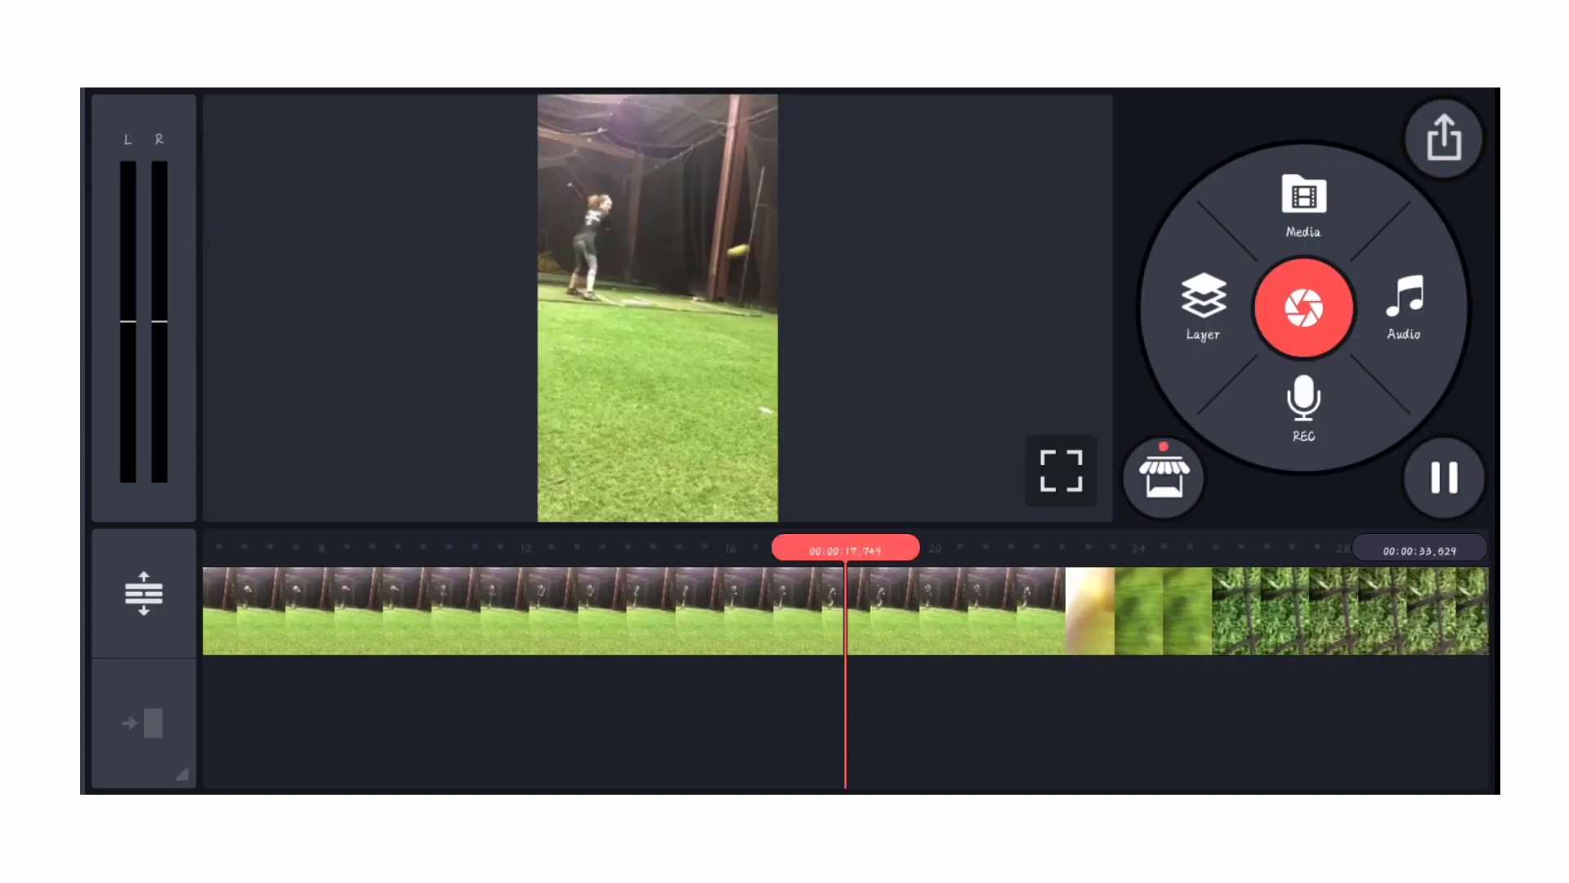
# Preview the batting clip and trim away everything before the hit
pyautogui.click(1445, 477)
pyautogui.click(1444, 477)
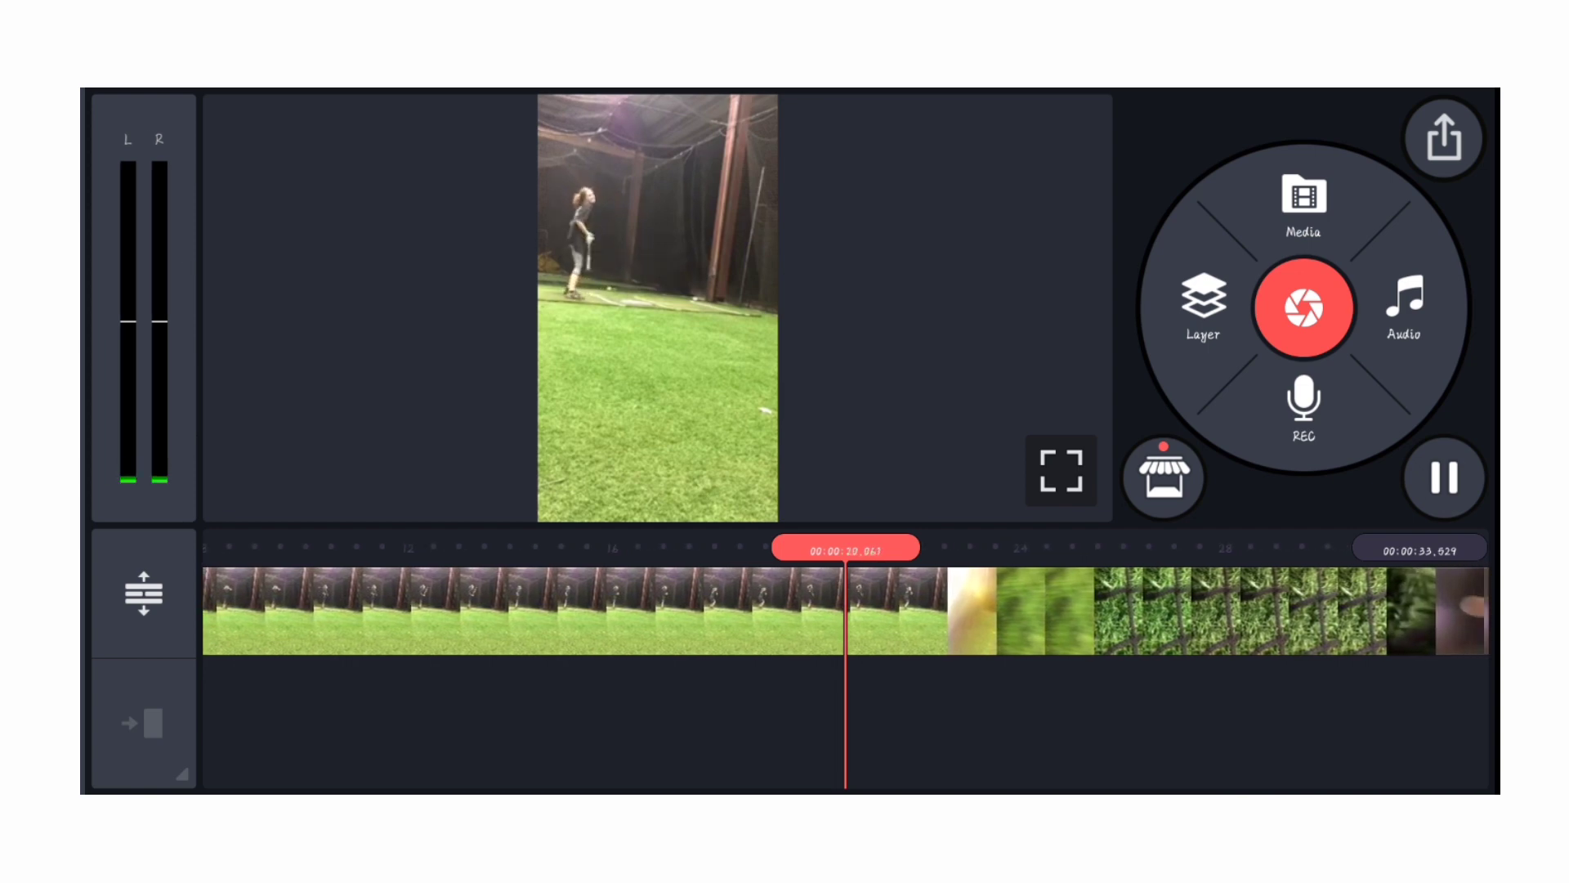
pyautogui.click(1444, 478)
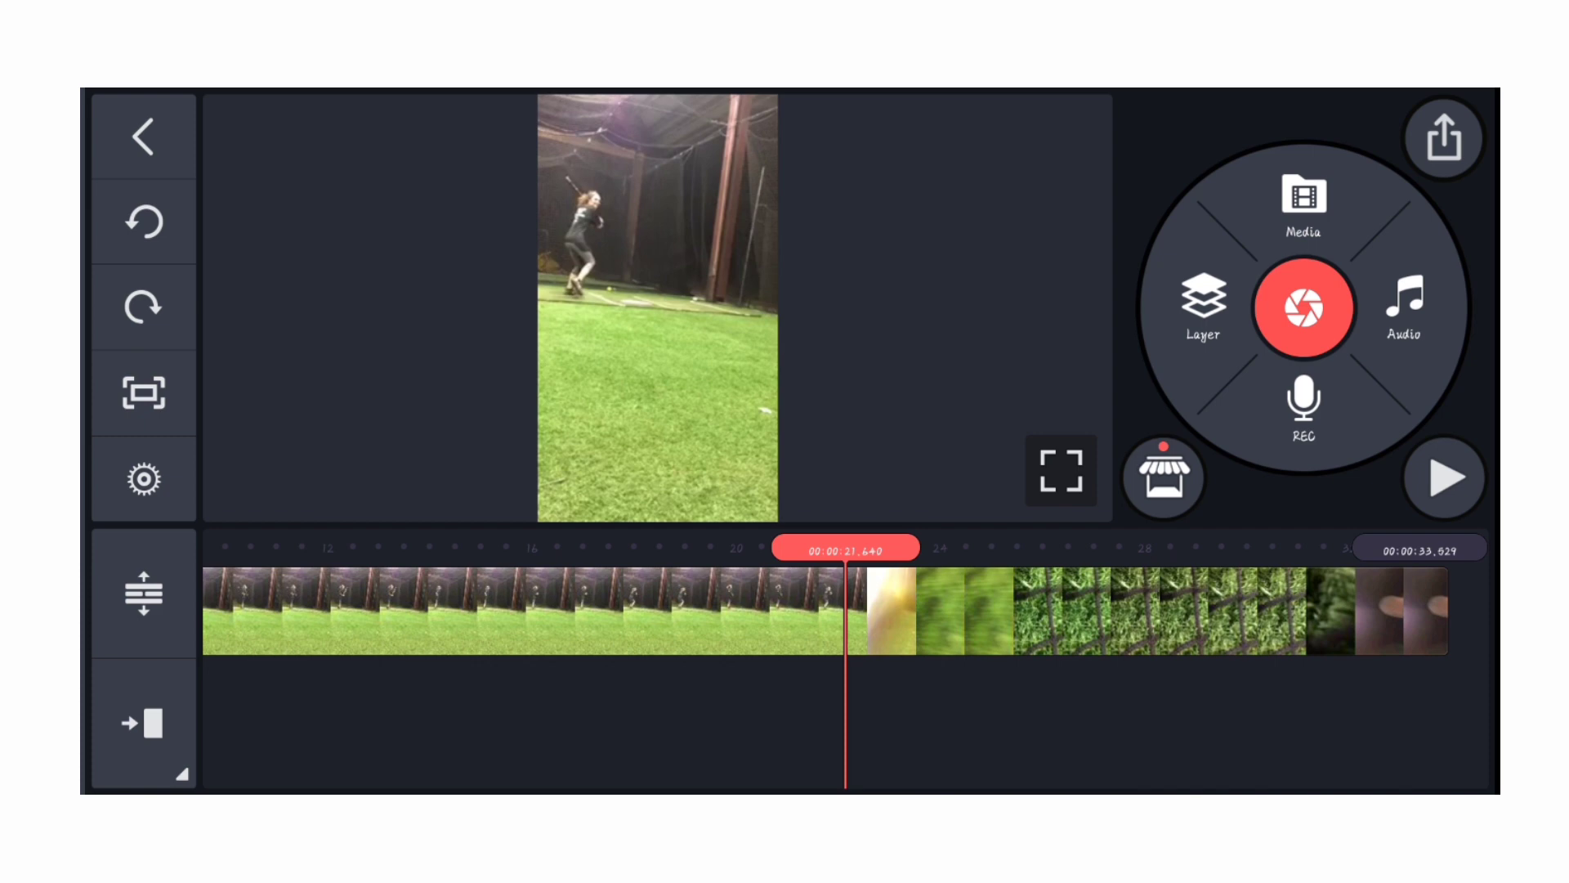
pyautogui.click(1153, 590)
pyautogui.click(1191, 231)
pyautogui.click(1267, 225)
pyautogui.click(1451, 137)
# Trim the clip after the playhead, leaving a 0.829-second segment
pyautogui.click(1445, 477)
pyautogui.click(1444, 477)
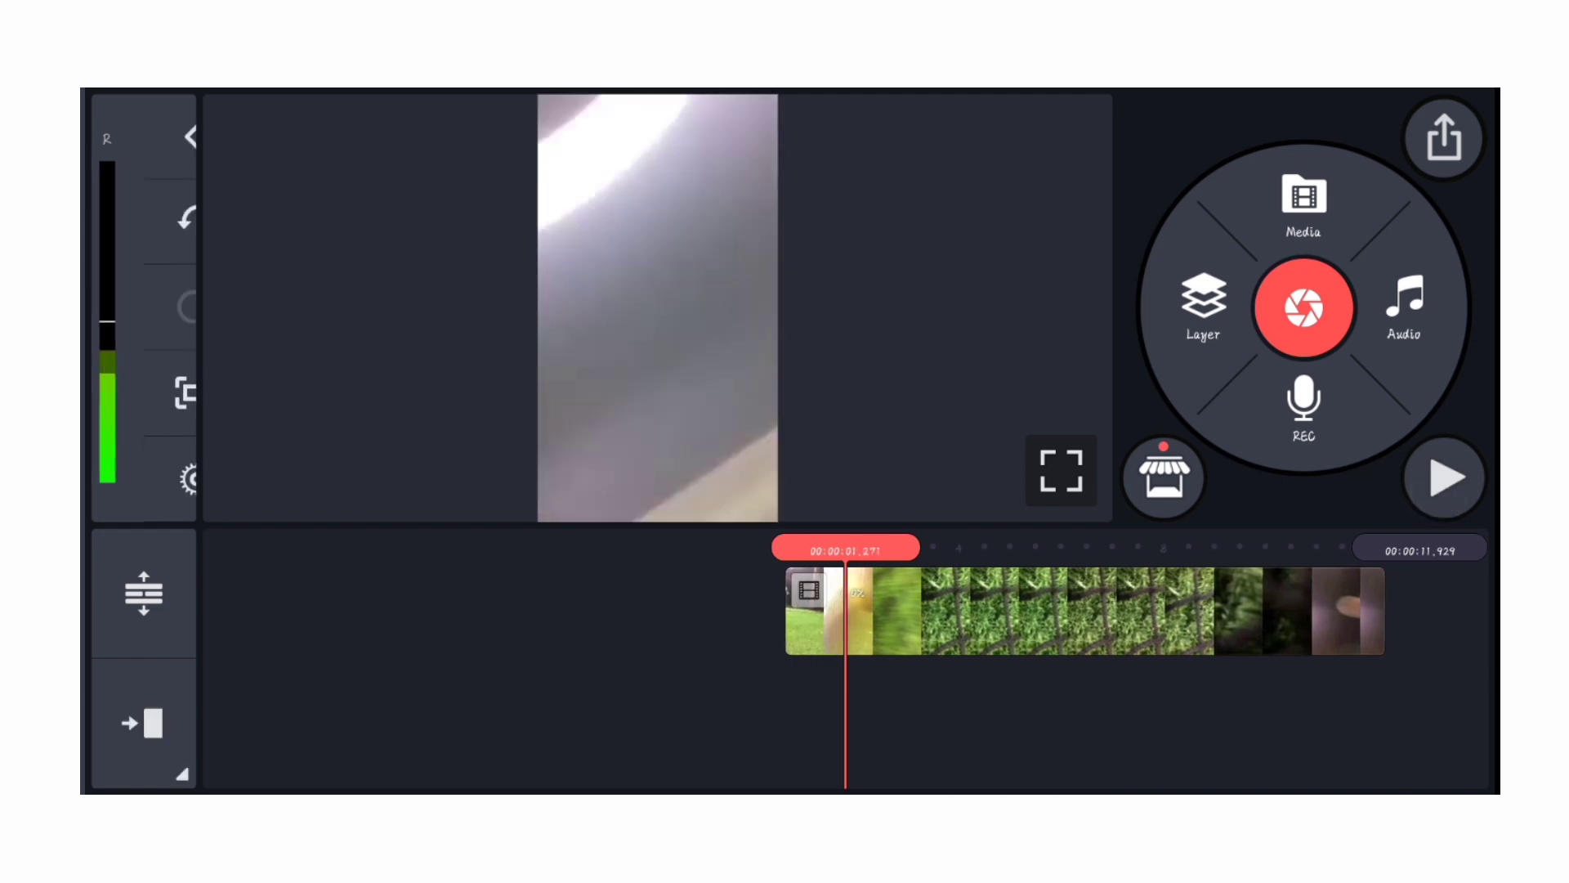
pyautogui.moveTo(1222, 718)
pyautogui.mouseDown()
pyautogui.moveTo(1287, 708)
pyautogui.moveTo(1239, 725)
pyautogui.mouseUp()
pyautogui.click(1231, 613)
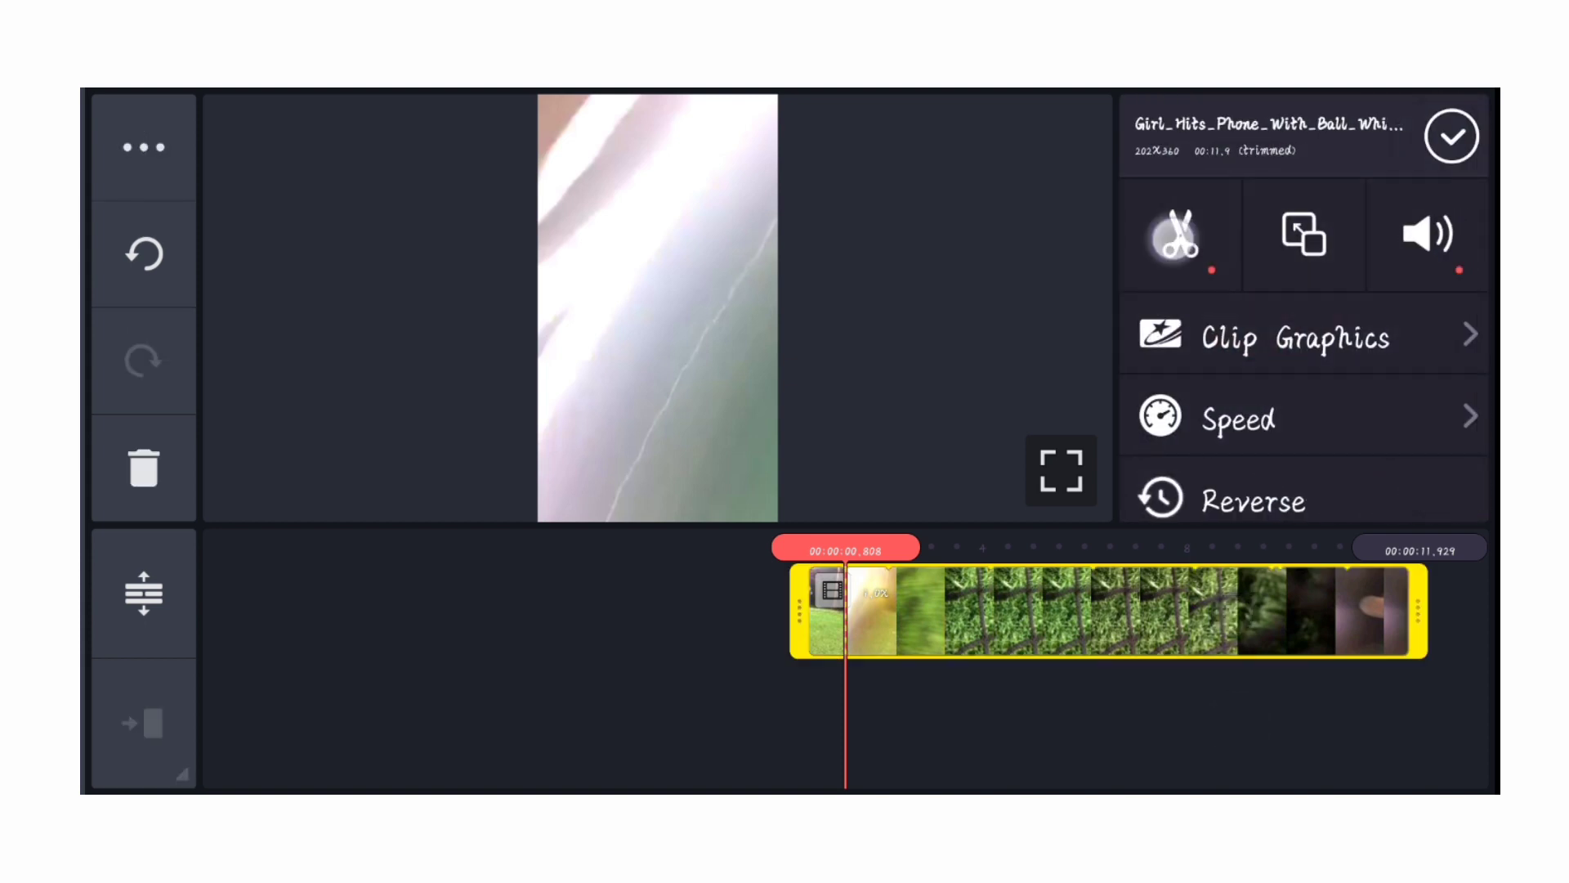
pyautogui.click(1177, 234)
pyautogui.click(1311, 325)
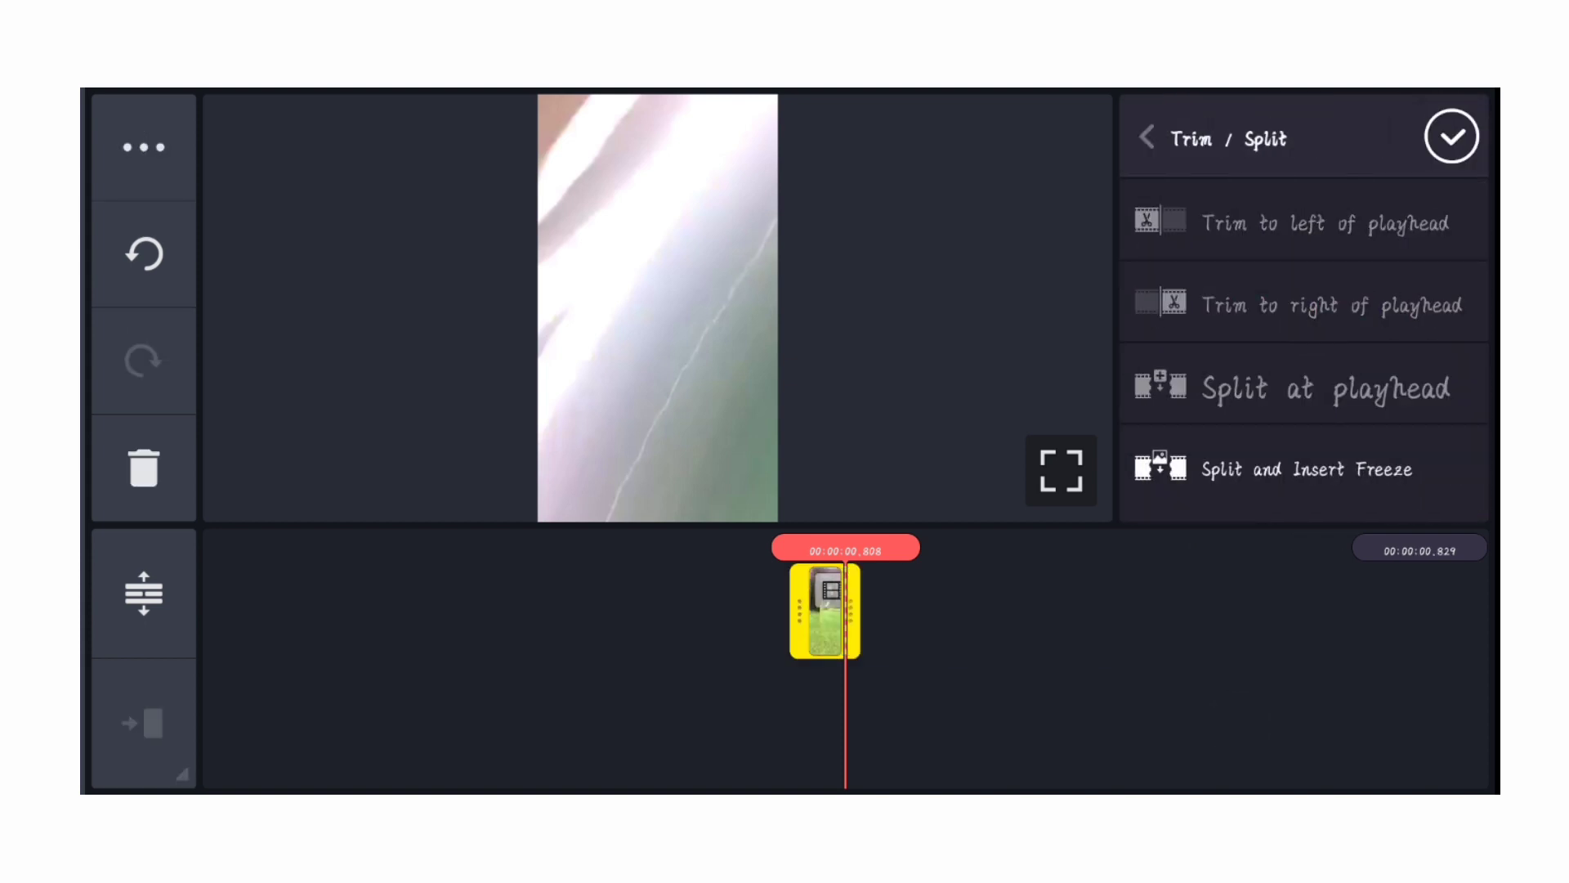
pyautogui.click(1453, 137)
# In Project Settings, set default photo duration to 1 second with Fill screen
pyautogui.moveTo(824, 613); pyautogui.dragTo(866, 613)
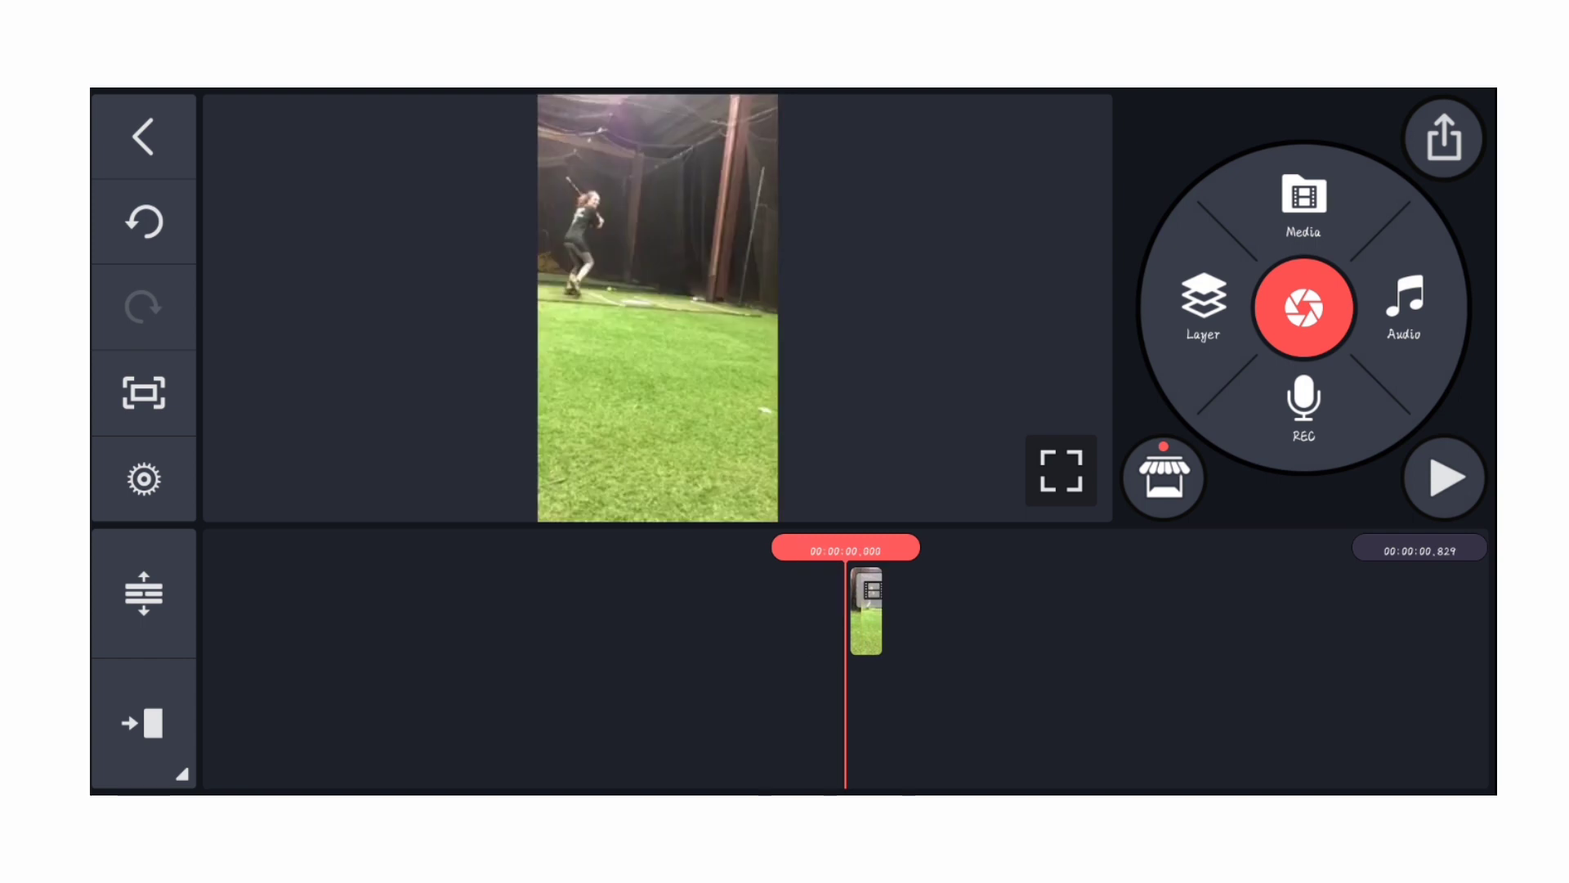
pyautogui.moveTo(158, 455); pyautogui.dragTo(446, 571)
pyautogui.click(144, 478)
pyautogui.click(232, 689)
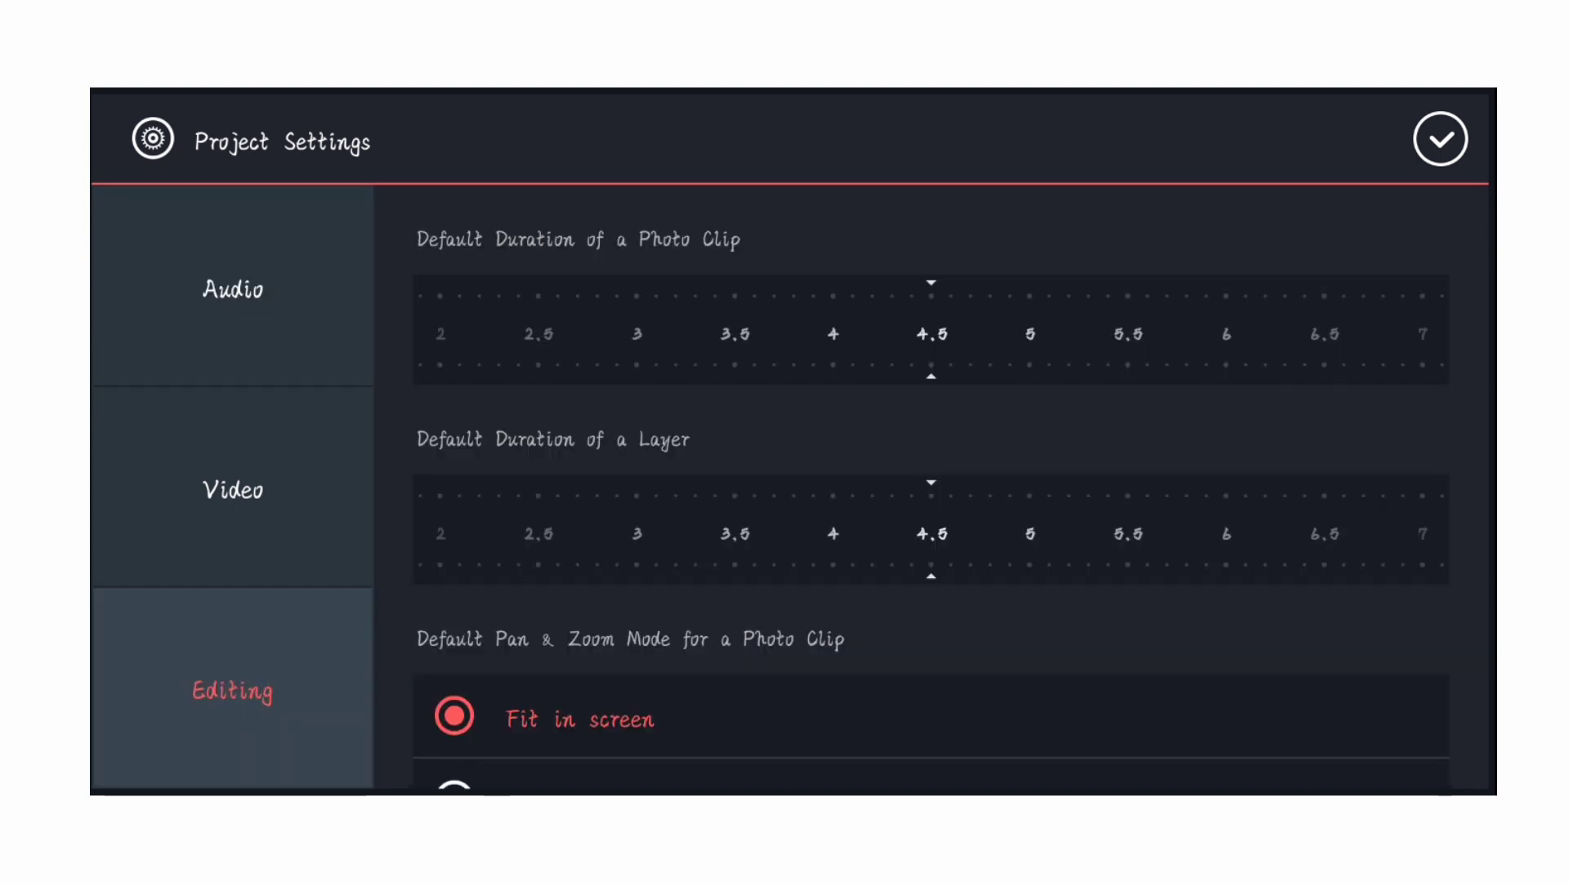
pyautogui.moveTo(1095, 337); pyautogui.dragTo(1337, 352)
pyautogui.moveTo(1120, 349)
pyautogui.mouseDown()
pyautogui.moveTo(1327, 345)
pyautogui.moveTo(1307, 338)
pyautogui.mouseUp()
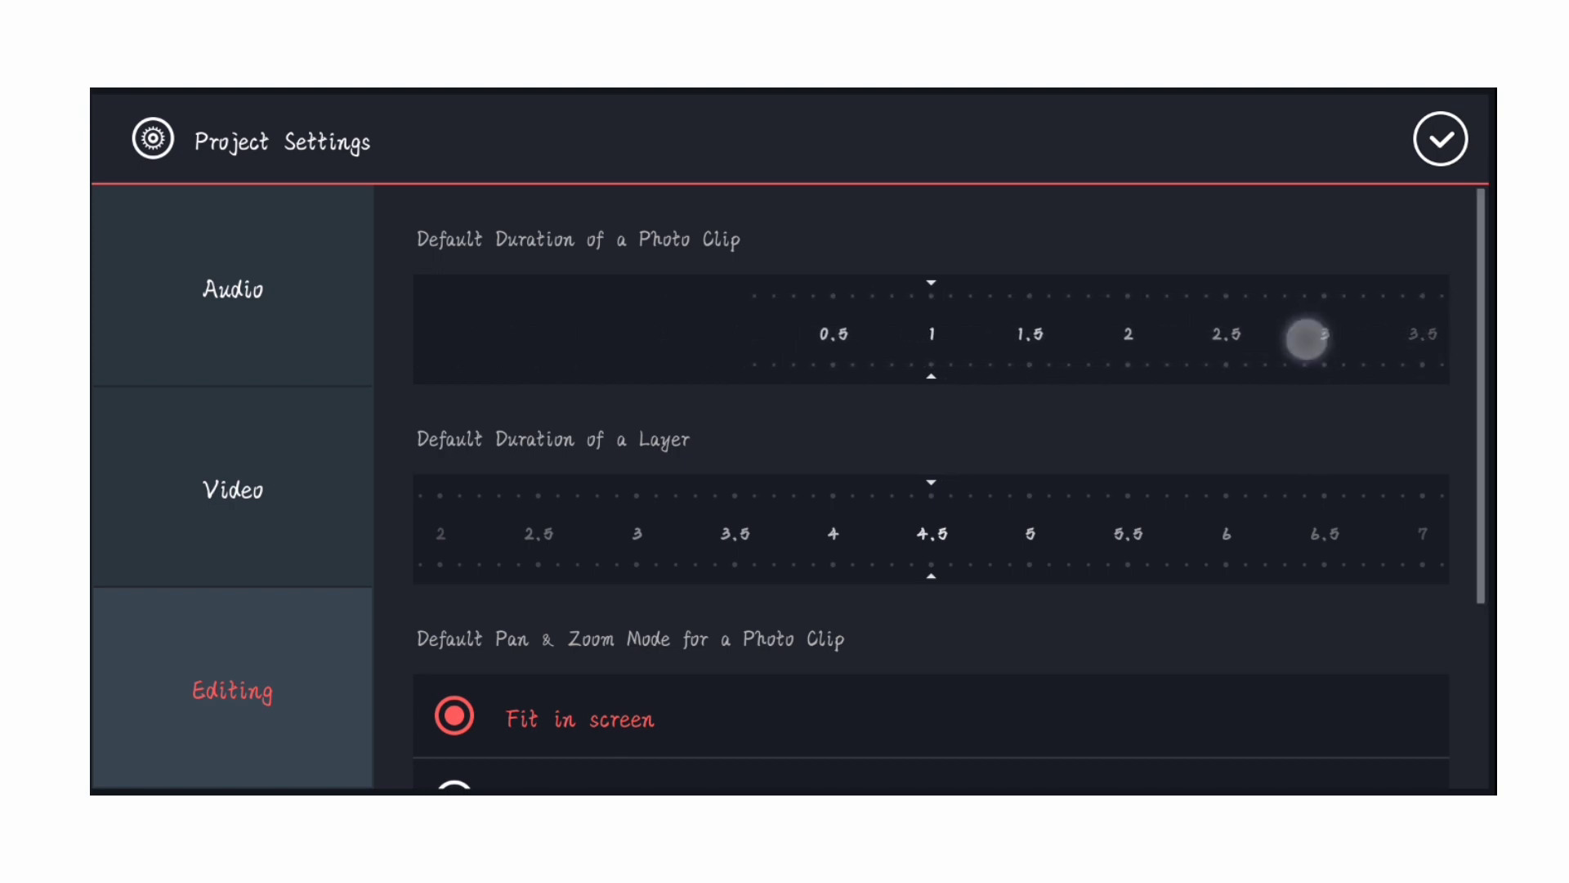
pyautogui.scroll(-3, 932, 490)
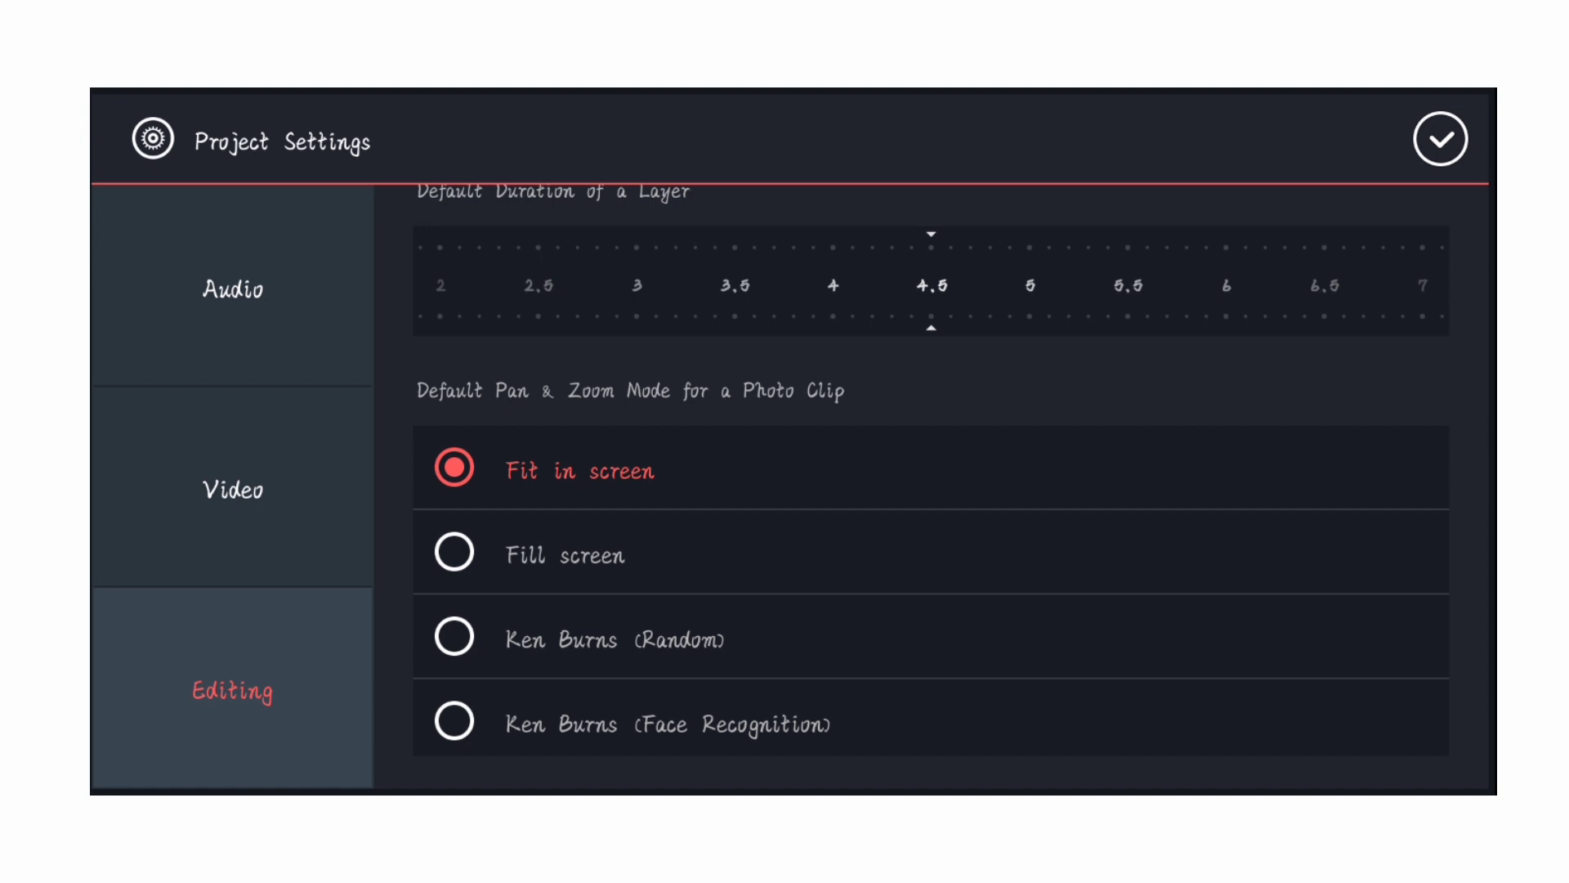
pyautogui.click(956, 554)
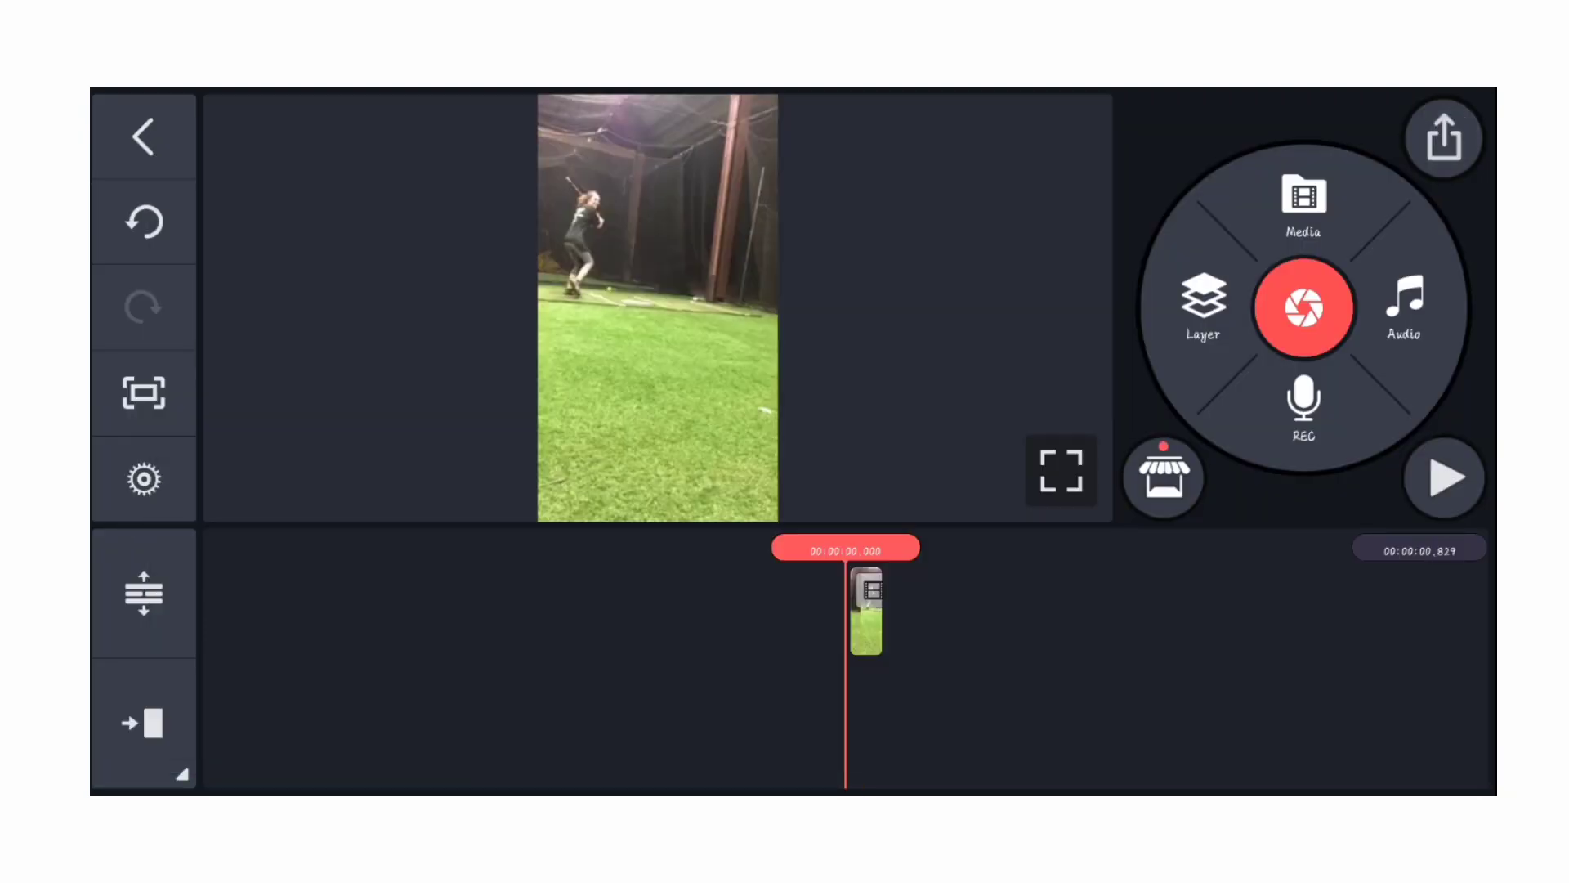
# Add photos from DCIM/Camera after the end of the batting clip
pyautogui.moveTo(1259, 676); pyautogui.dragTo(1219, 675)
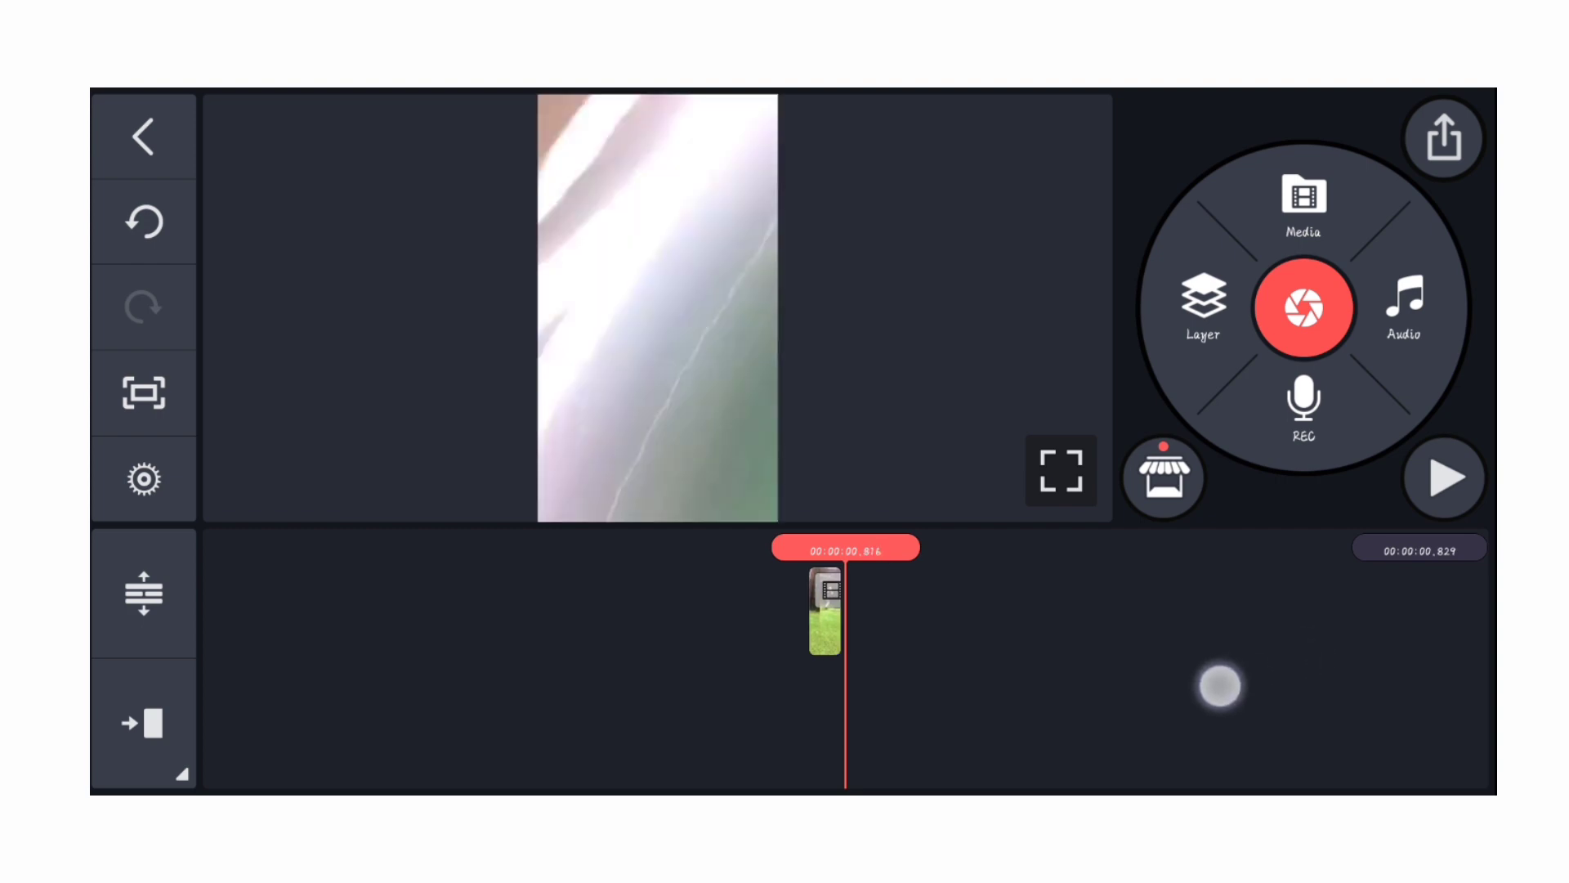
pyautogui.click(1303, 202)
pyautogui.moveTo(332, 401); pyautogui.dragTo(200, 280)
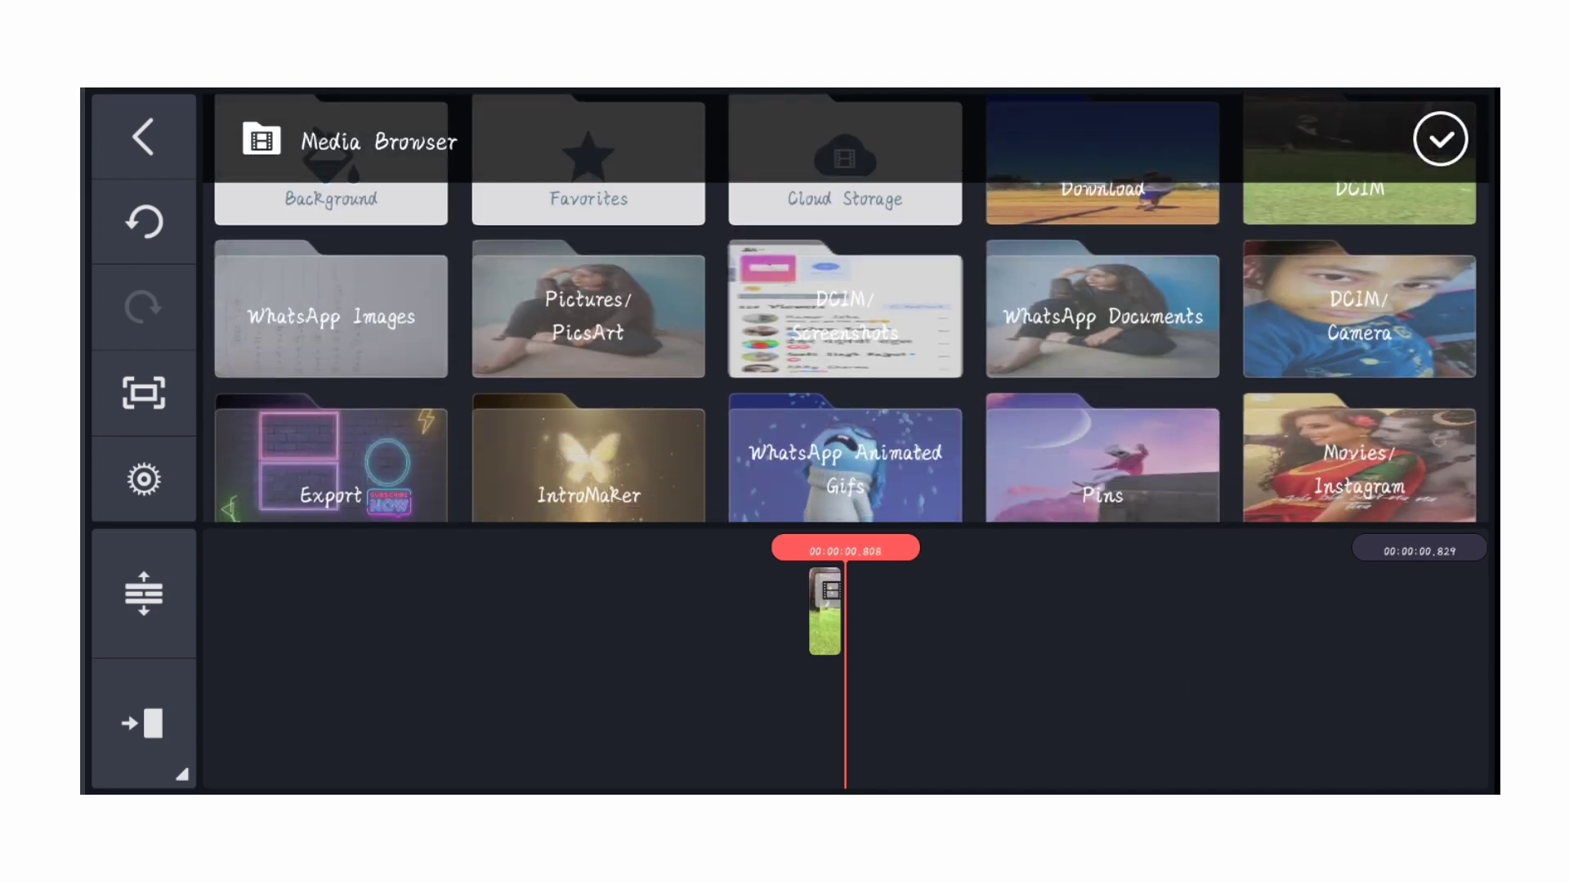
pyautogui.moveTo(1416, 318); pyautogui.dragTo(1383, 466)
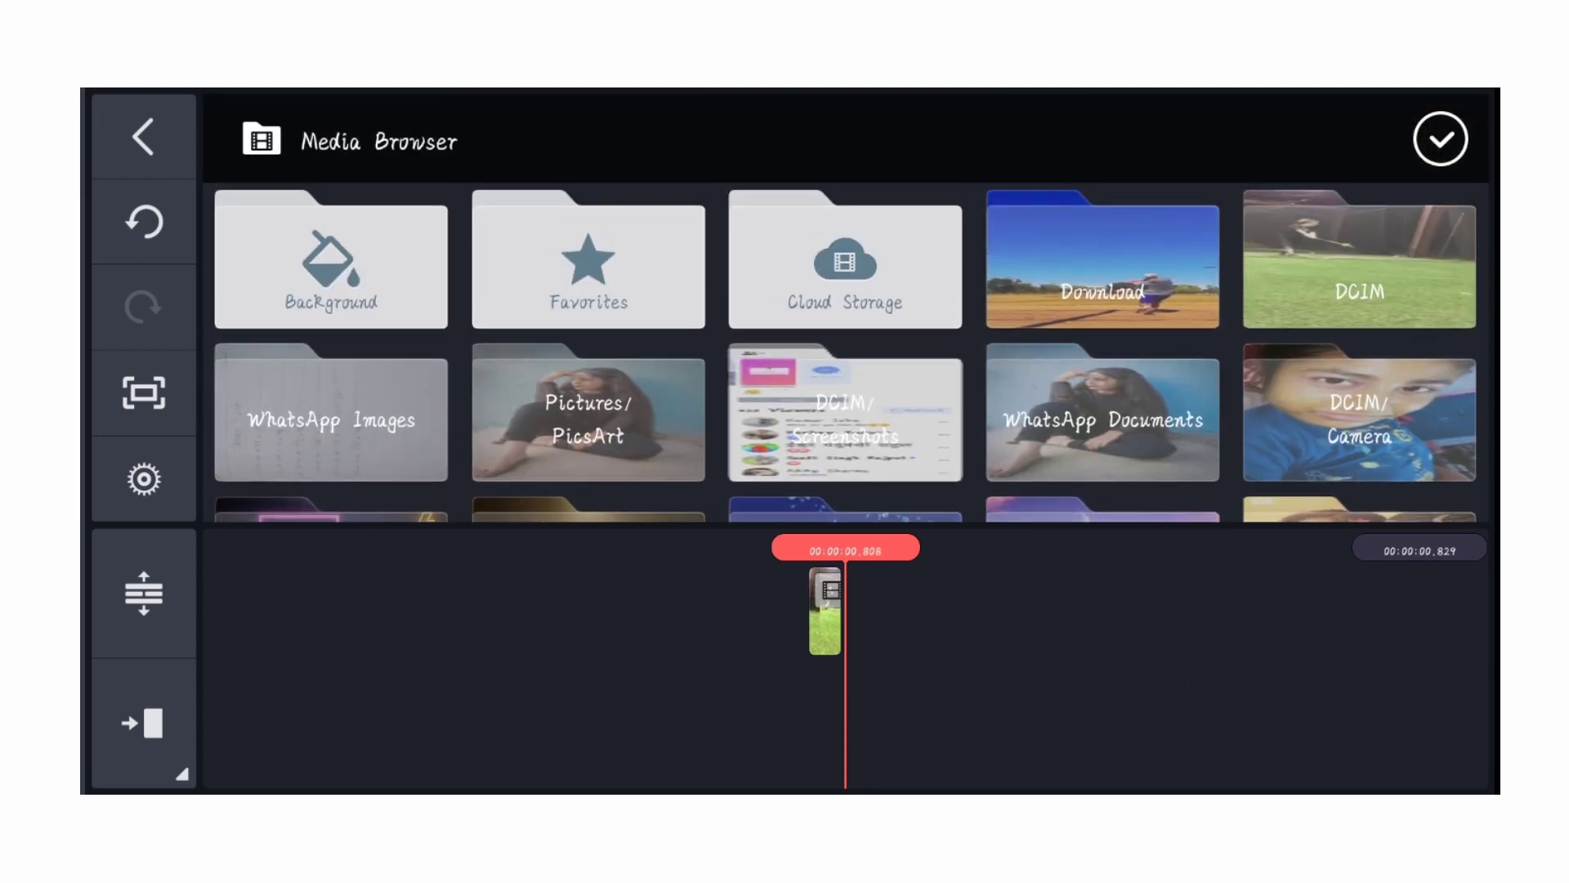
pyautogui.click(1363, 405)
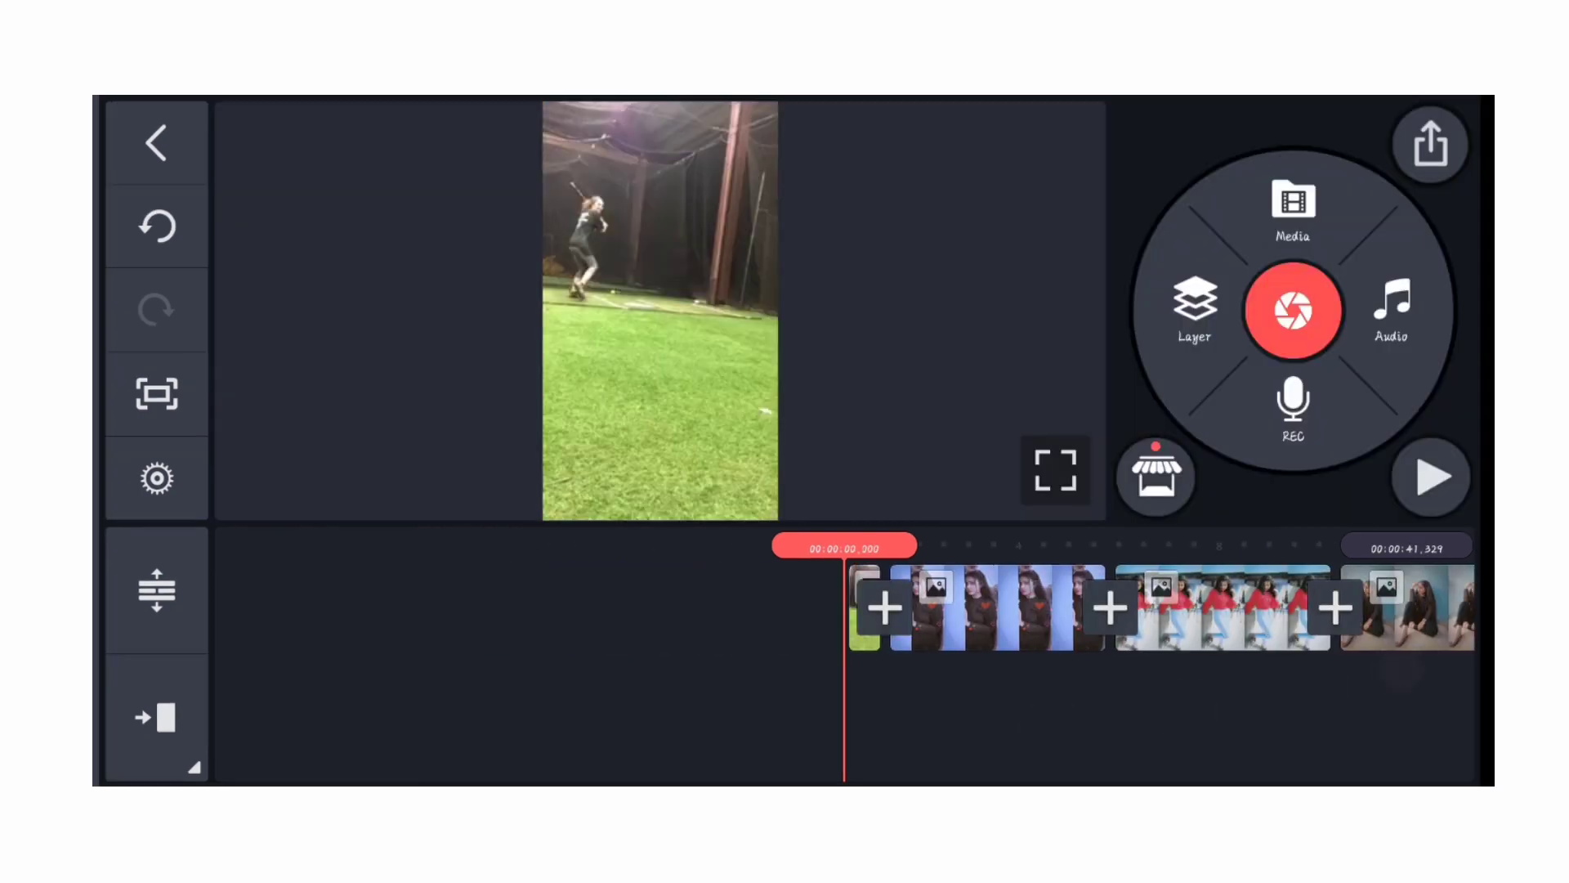
# Zoom the red-shirt photo in to fill the frame, matching start and end framing
pyautogui.moveTo(1308, 699); pyautogui.dragTo(1012, 712)
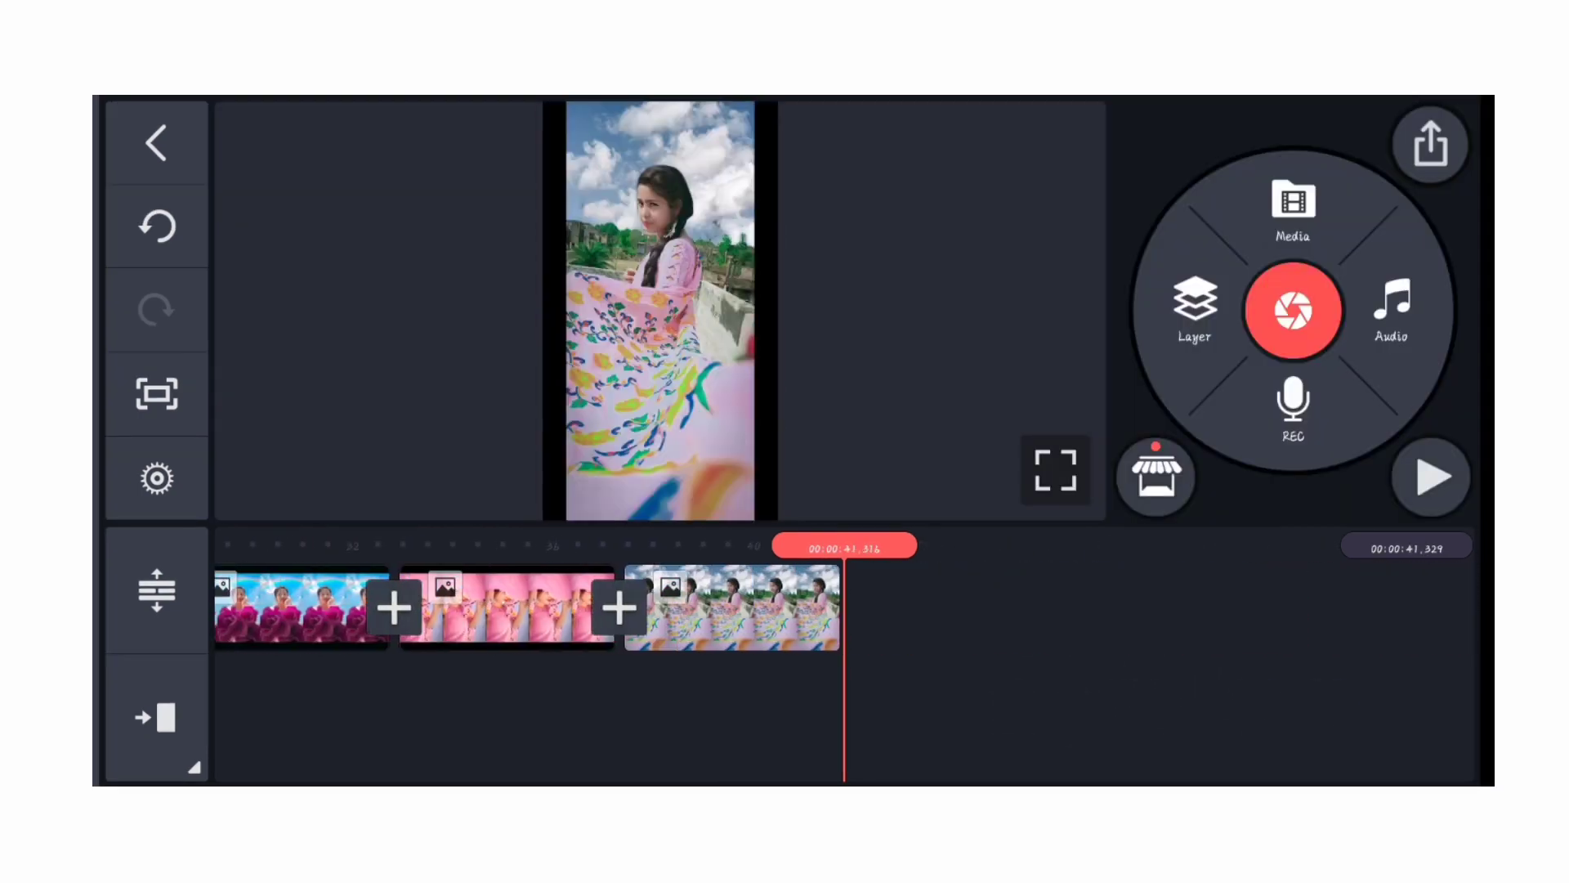
pyautogui.moveTo(490, 607); pyautogui.dragTo(1103, 607)
pyautogui.moveTo(1120, 722)
pyautogui.mouseDown()
pyautogui.moveTo(1234, 721)
pyautogui.moveTo(945, 711)
pyautogui.mouseUp()
pyautogui.click(816, 608)
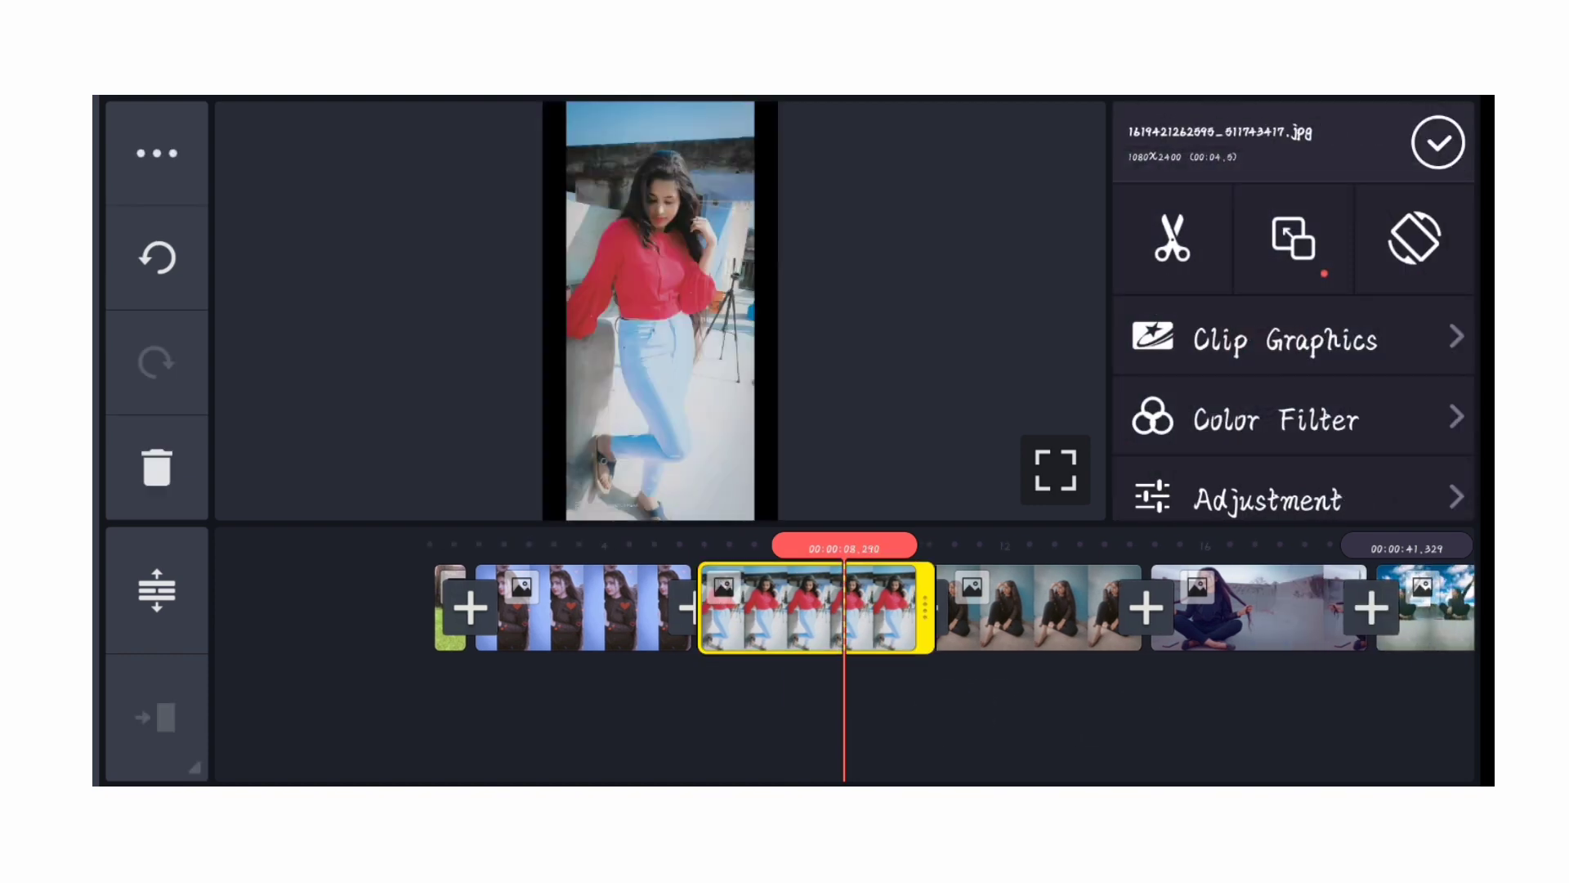
pyautogui.moveTo(735, 607); pyautogui.dragTo(884, 607)
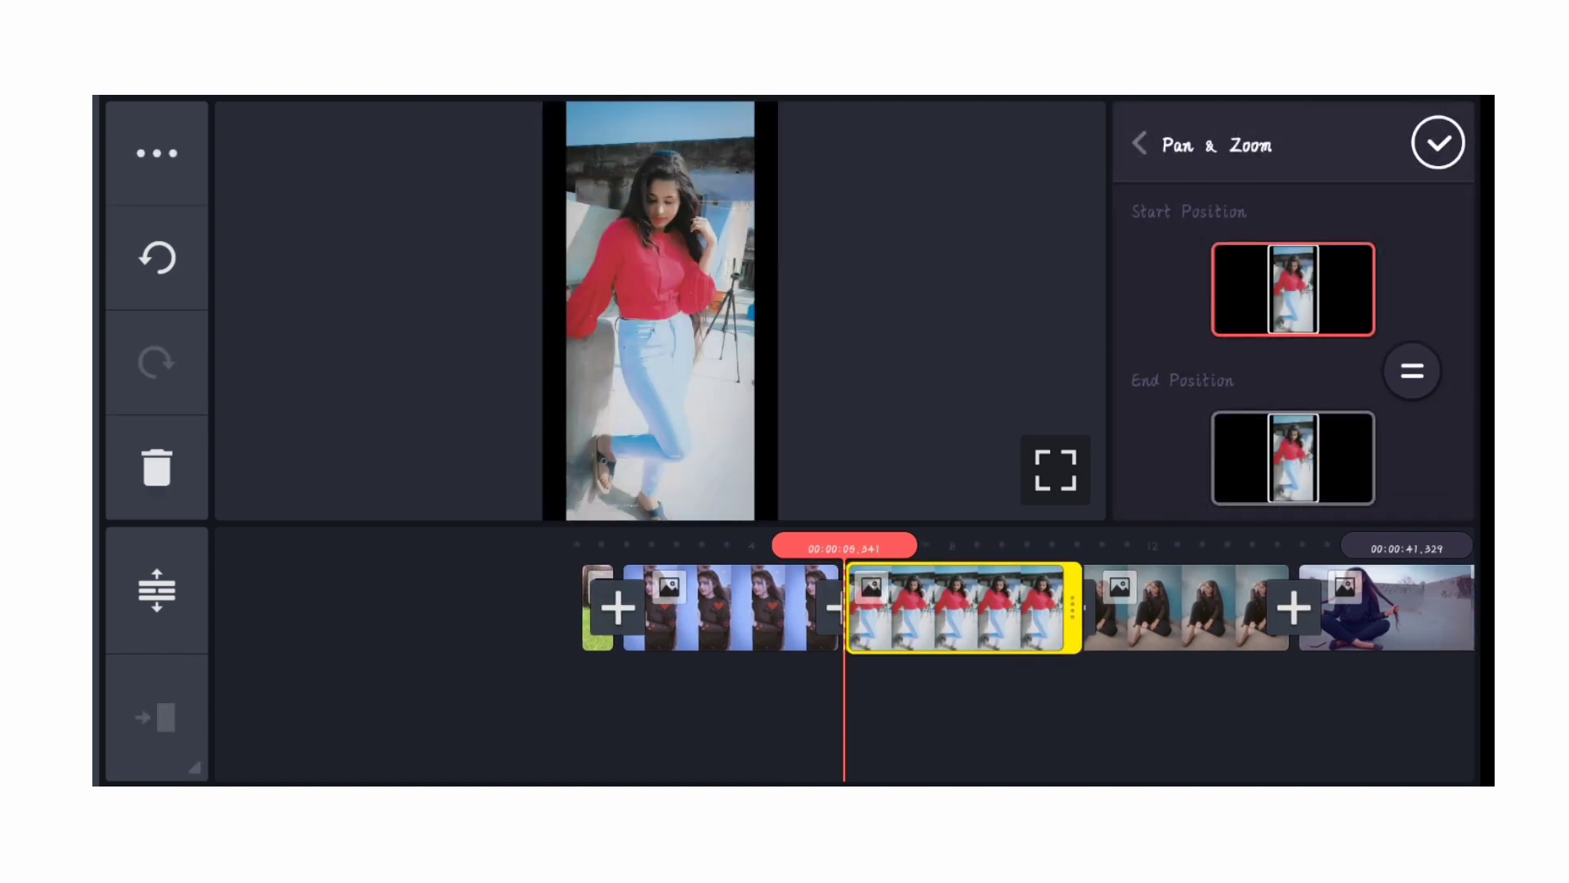
pyautogui.moveTo(659, 403); pyautogui.dragTo(623, 462)
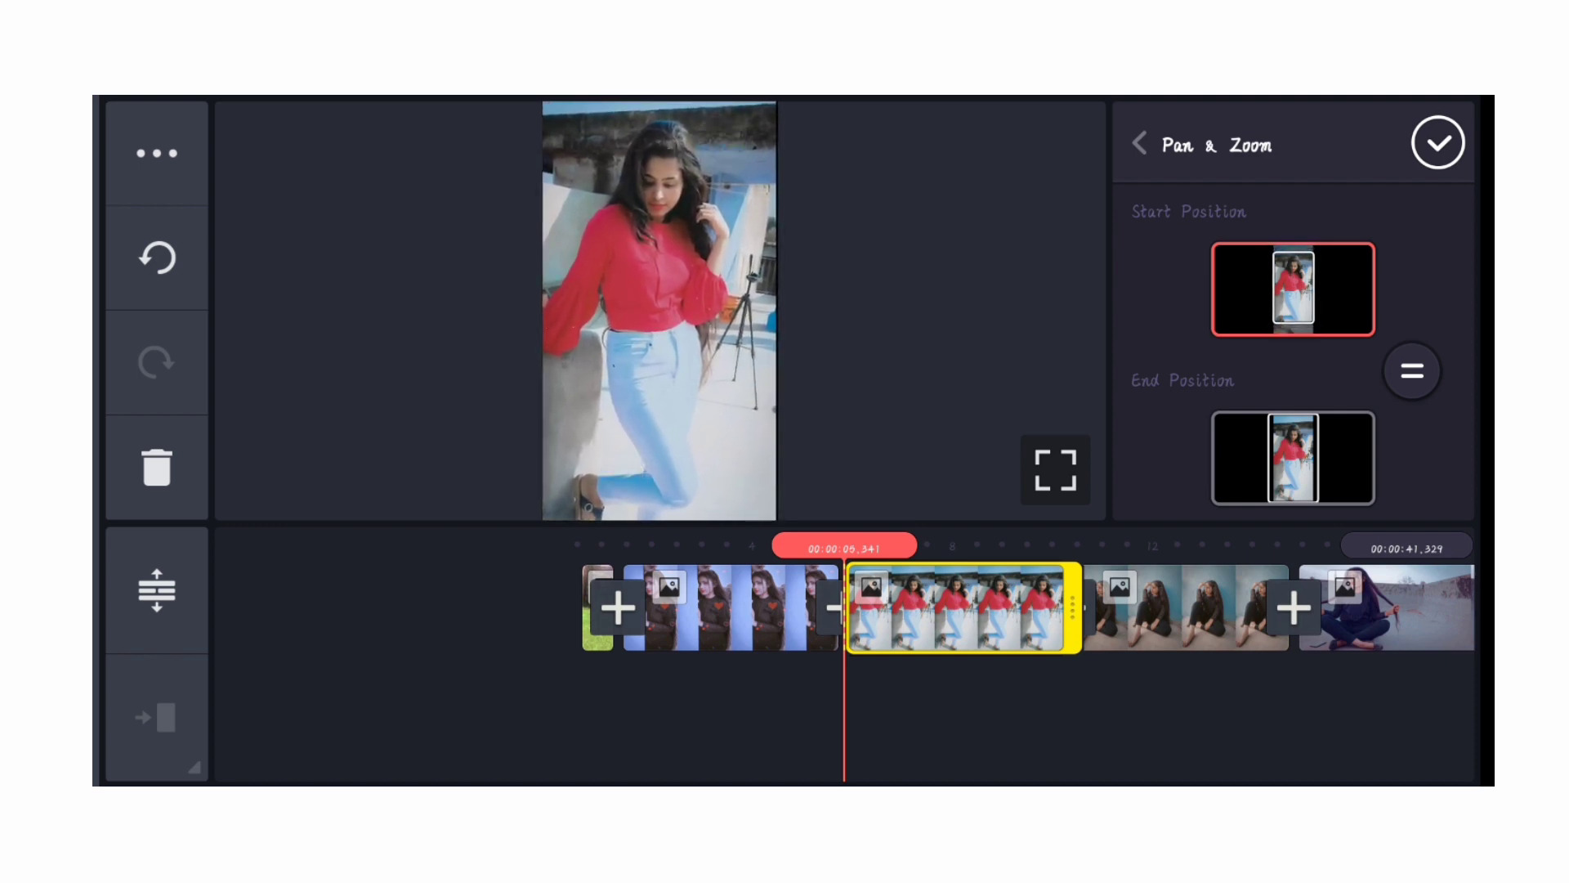
pyautogui.click(1411, 371)
pyautogui.click(1452, 132)
# Scrub through the remaining photo clips and rewind to the project start
pyautogui.moveTo(1275, 736); pyautogui.dragTo(946, 736)
pyautogui.moveTo(1202, 730); pyautogui.dragTo(937, 723)
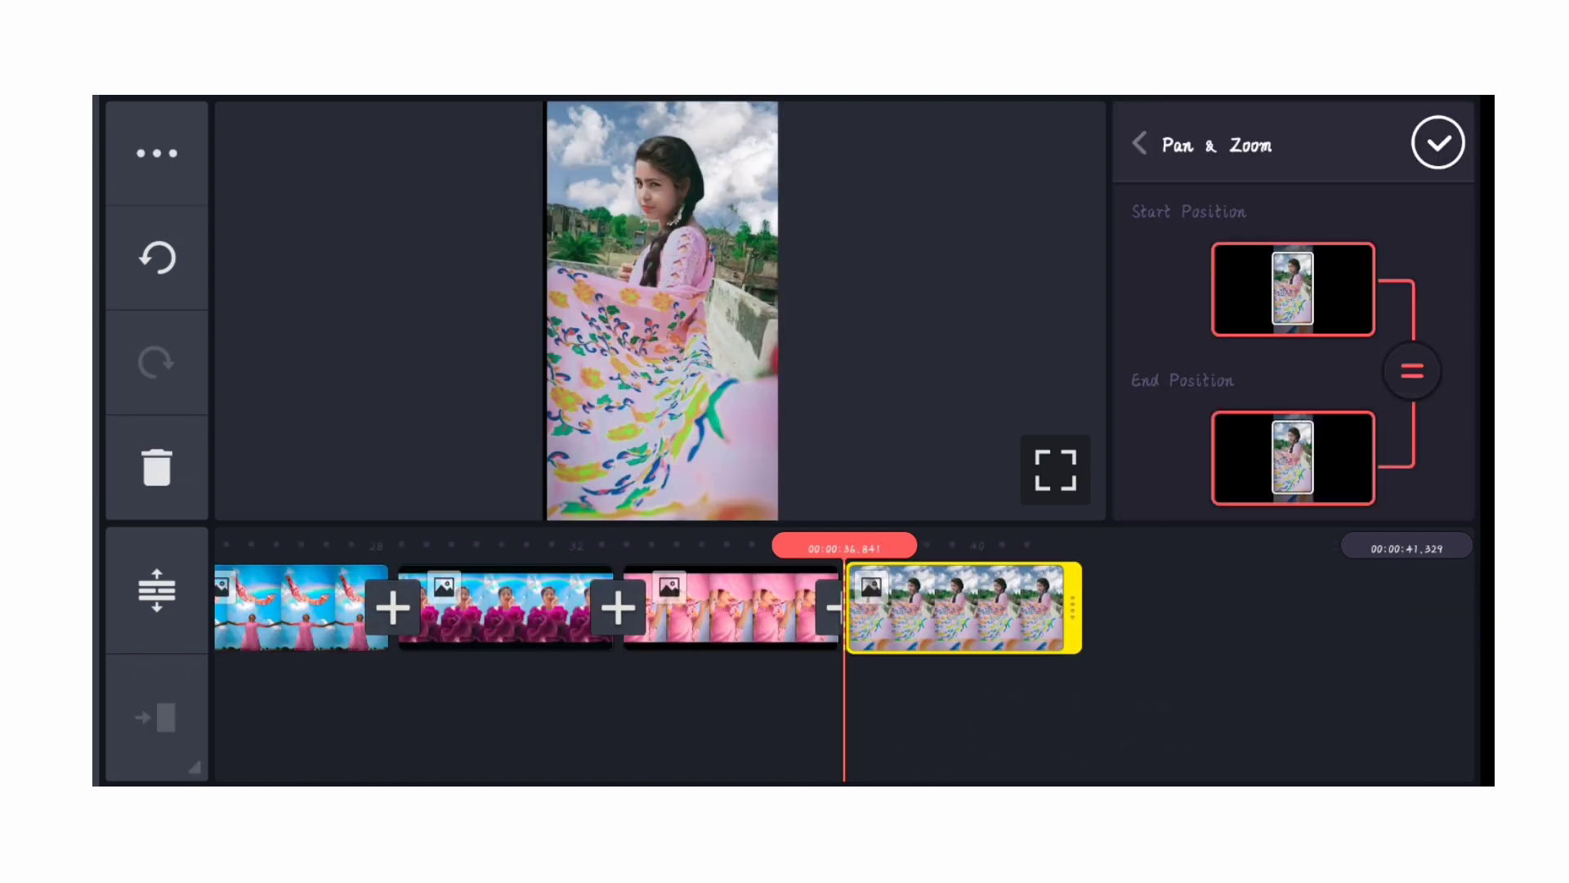
pyautogui.click(1435, 139)
pyautogui.moveTo(1104, 613); pyautogui.dragTo(1463, 613)
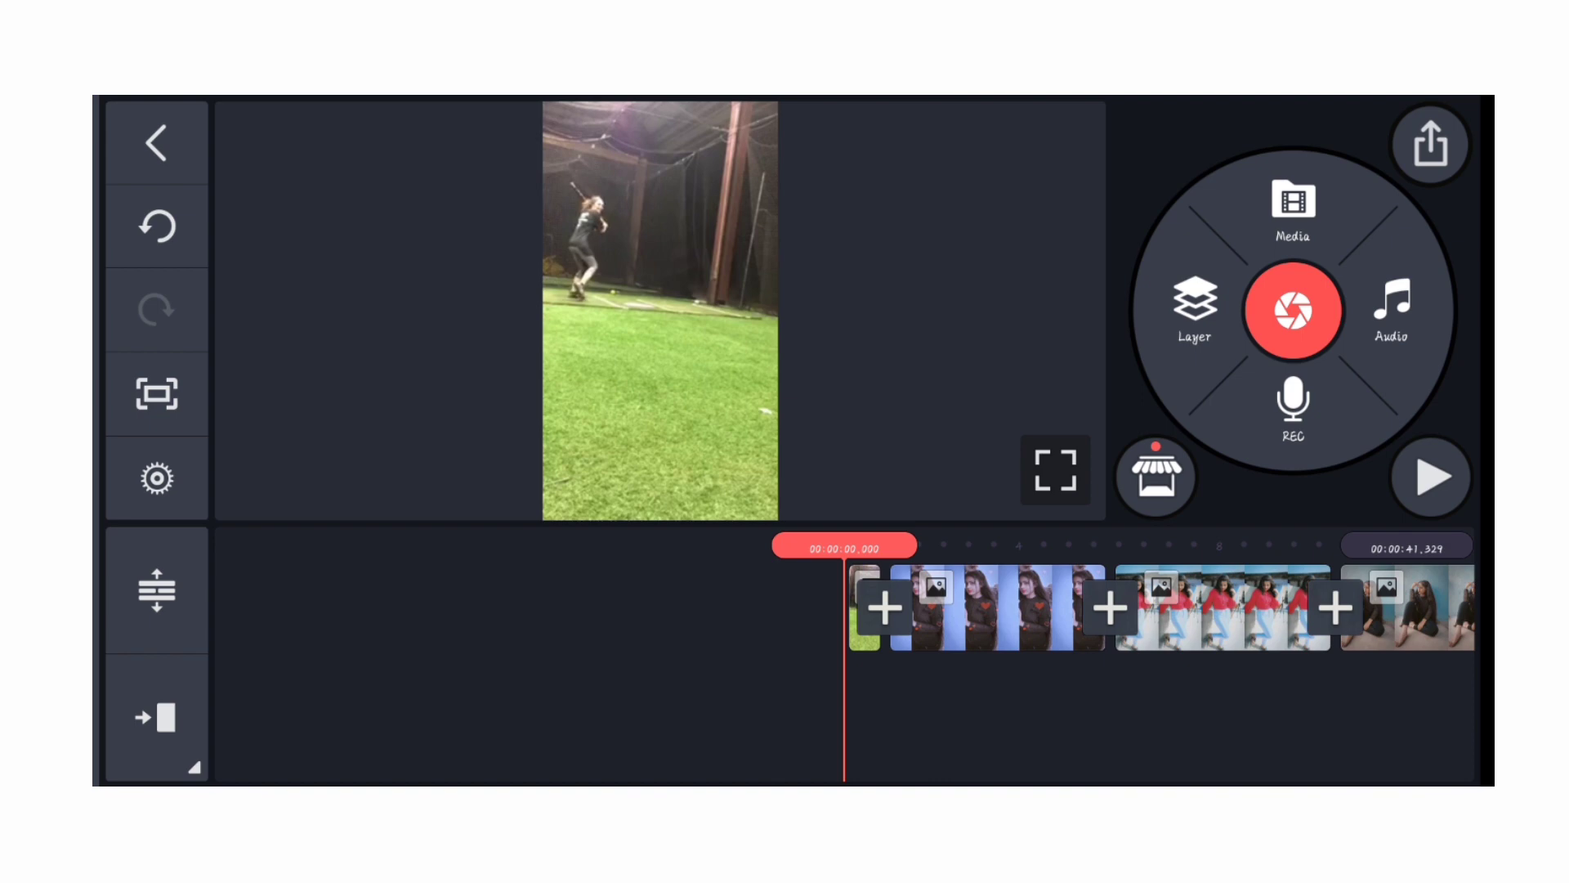
# Download the free In Animation pack from the Asset Store via the first photo's Clip Graphics
pyautogui.moveTo(1292, 736); pyautogui.dragTo(1238, 728)
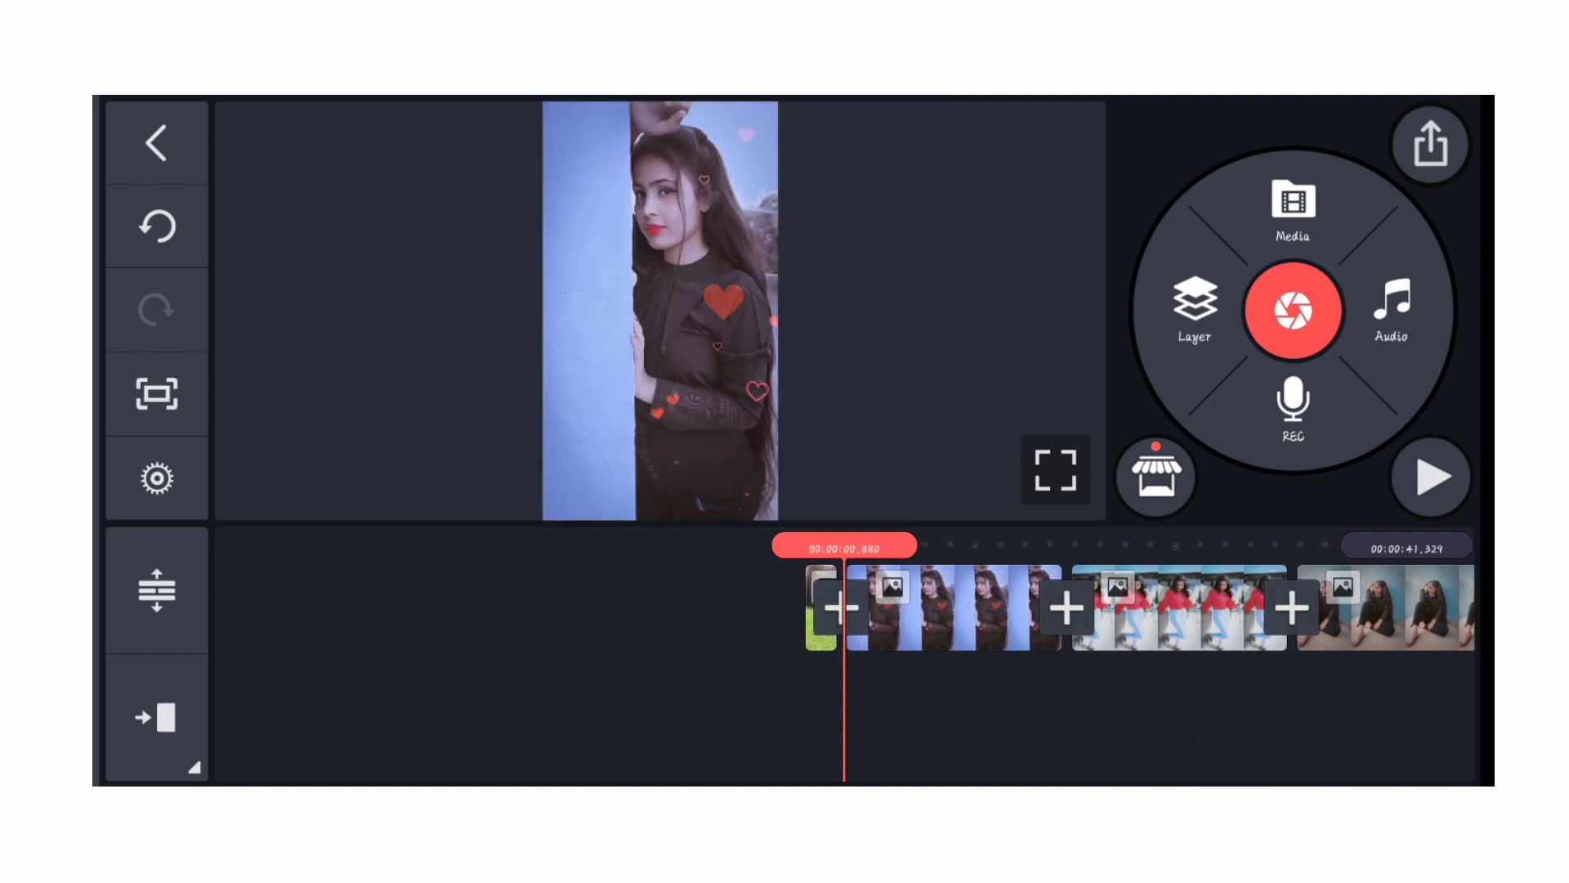
pyautogui.click(920, 586)
pyautogui.click(1331, 337)
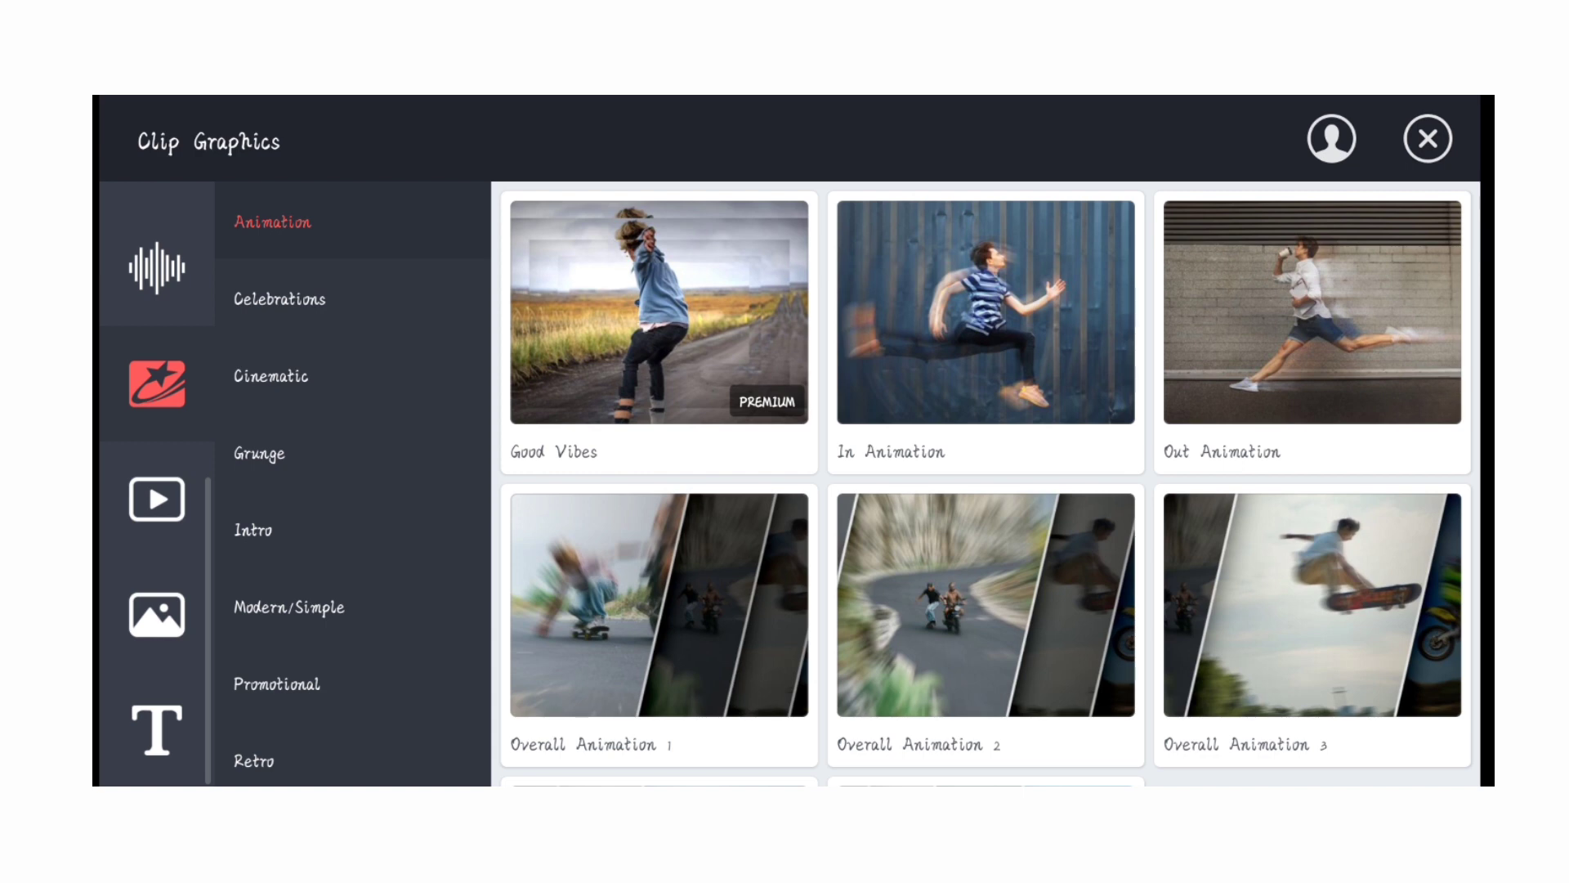
pyautogui.click(1003, 336)
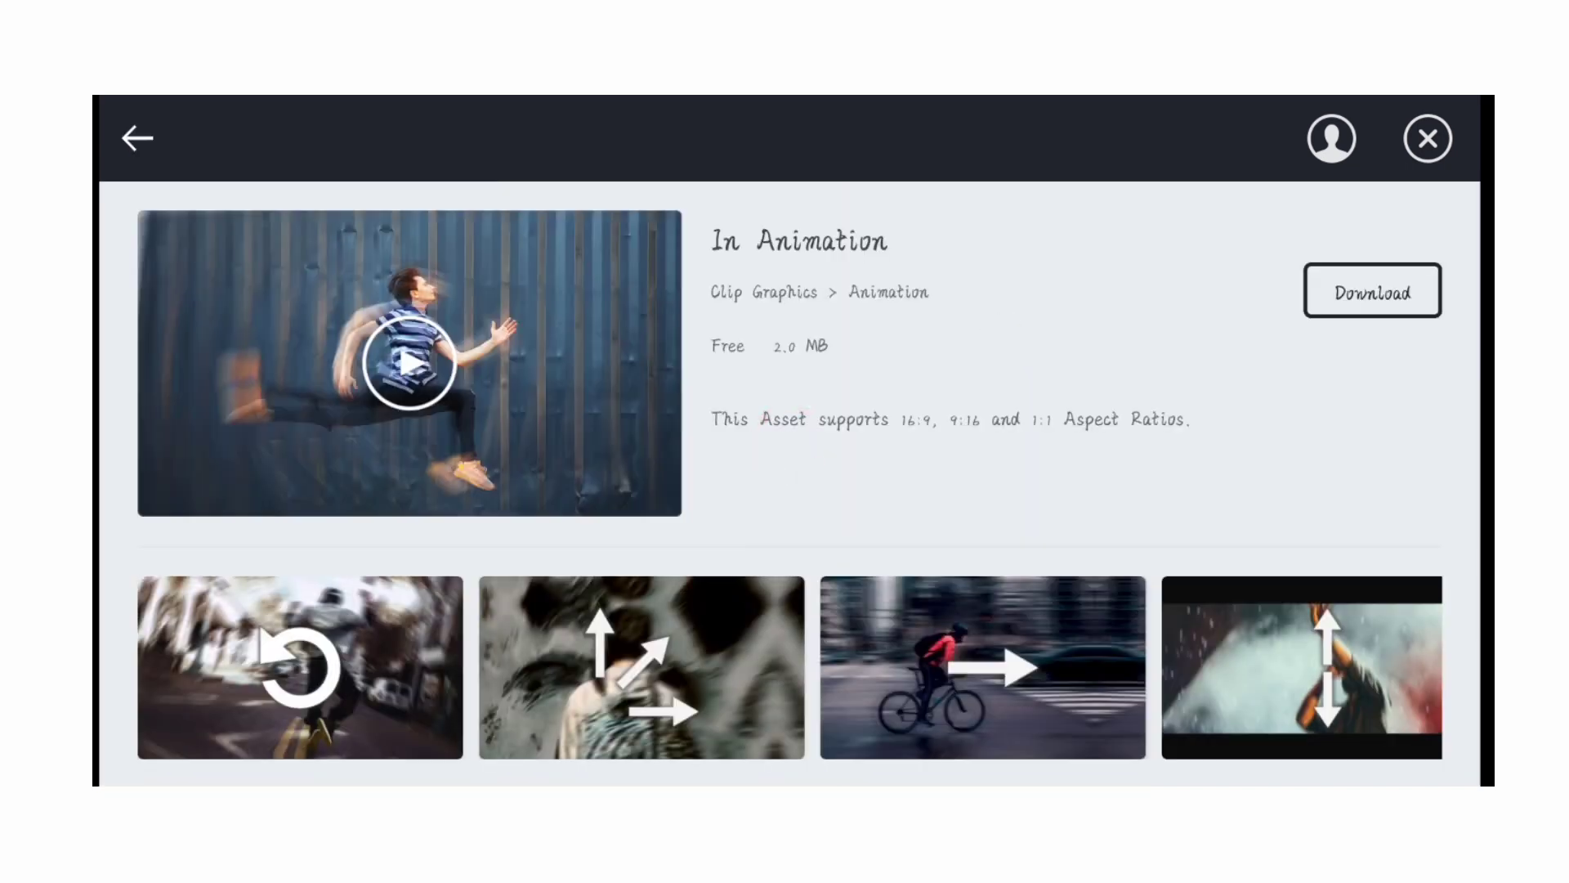
pyautogui.click(1383, 295)
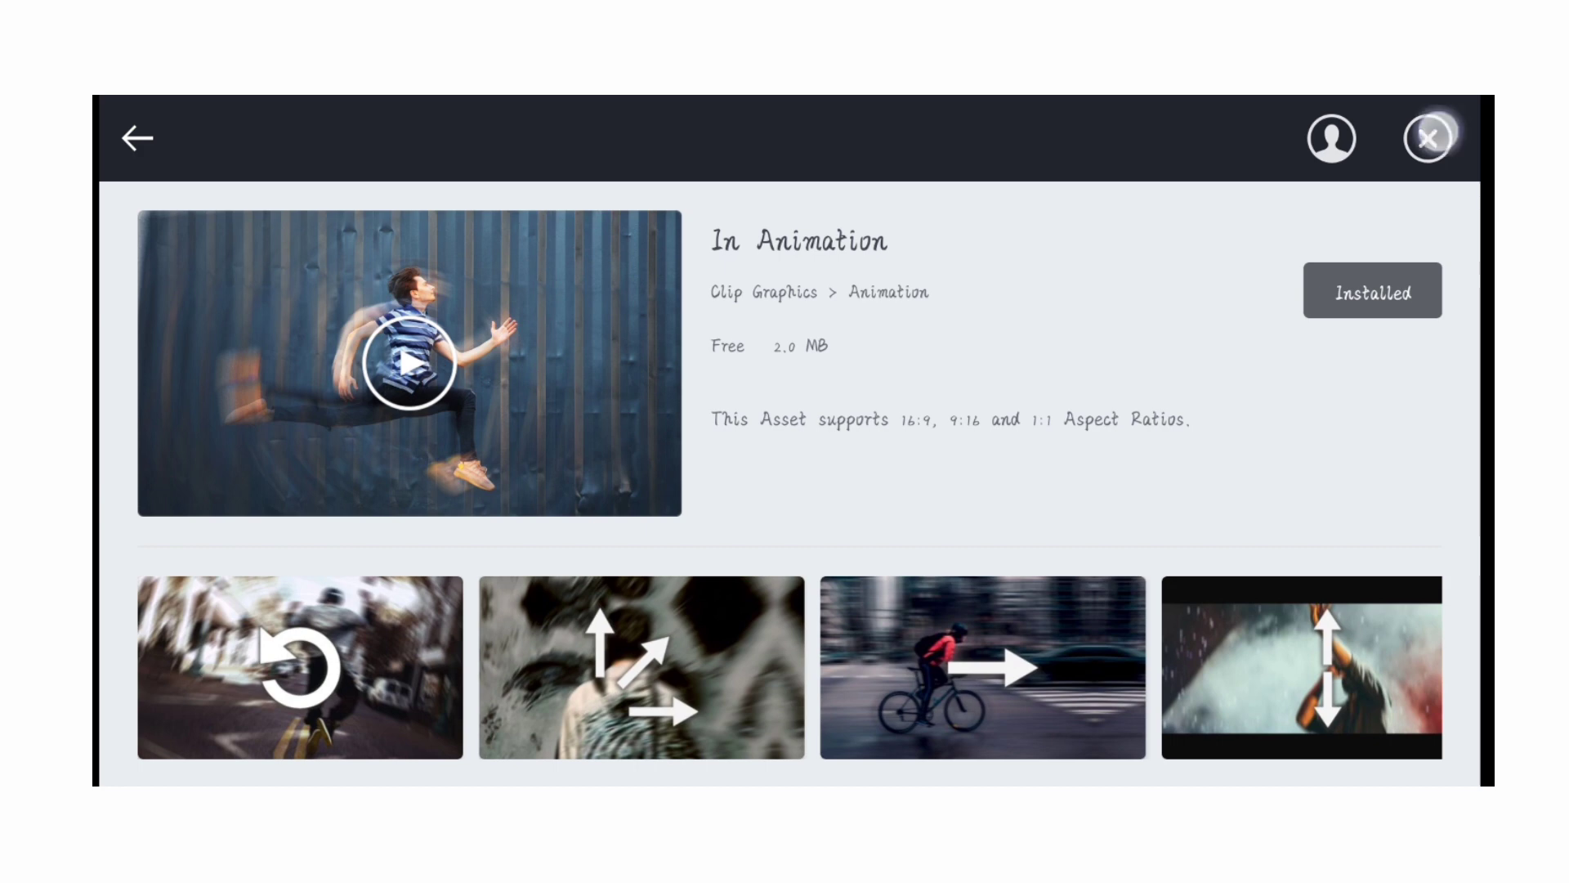
pyautogui.click(1429, 136)
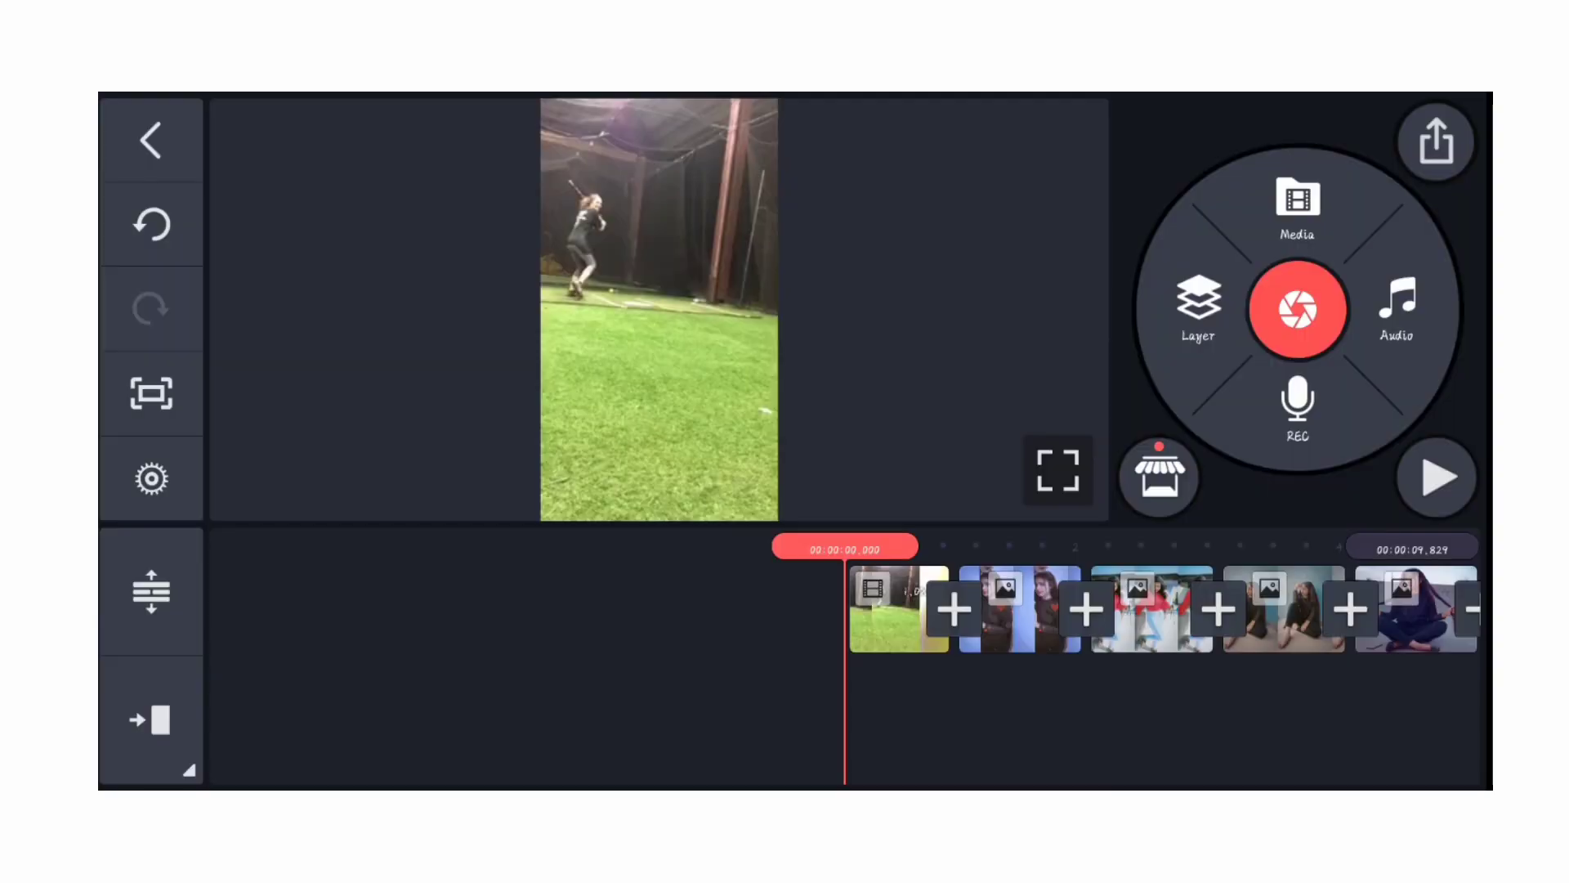
# Apply an In Animation preset to the heart photo clip
pyautogui.click(1018, 608)
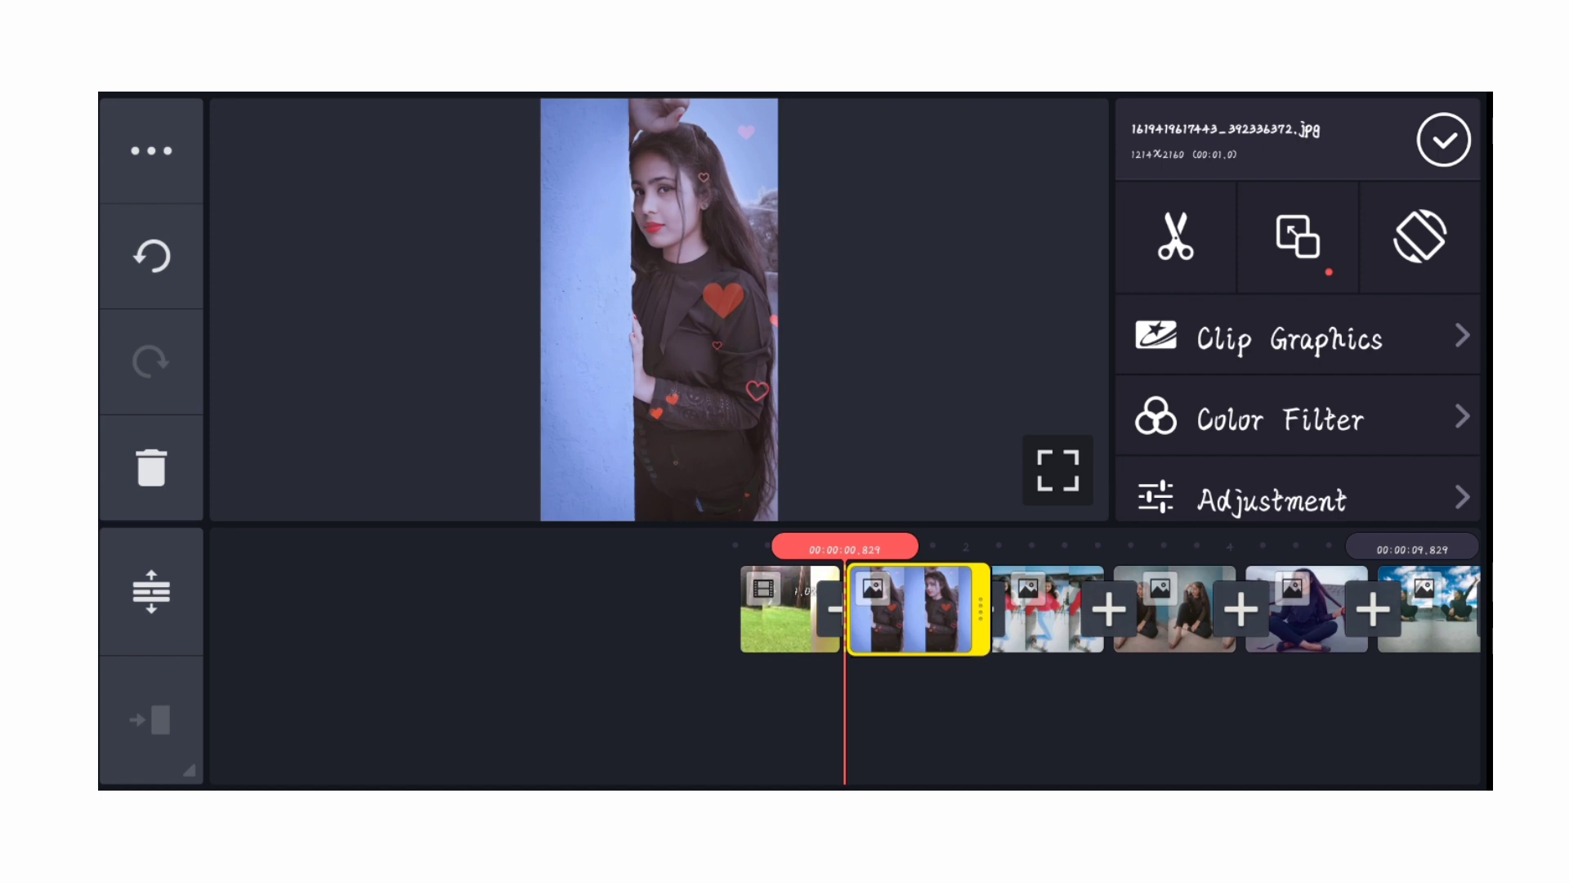
pyautogui.click(1290, 339)
pyautogui.click(1054, 310)
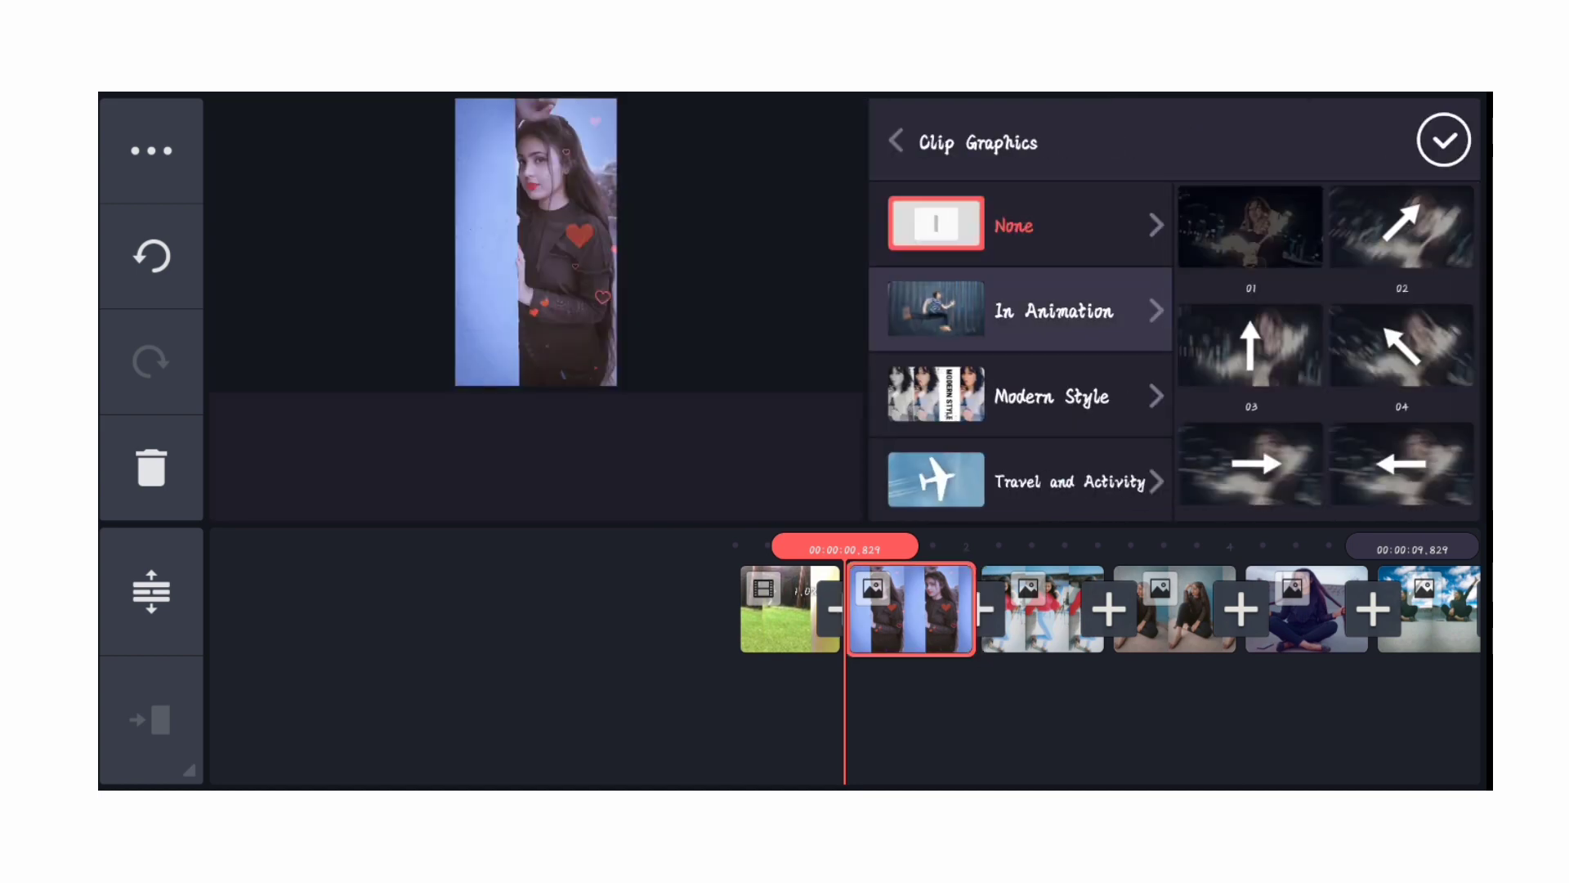
pyautogui.moveTo(1383, 432); pyautogui.dragTo(1384, 225)
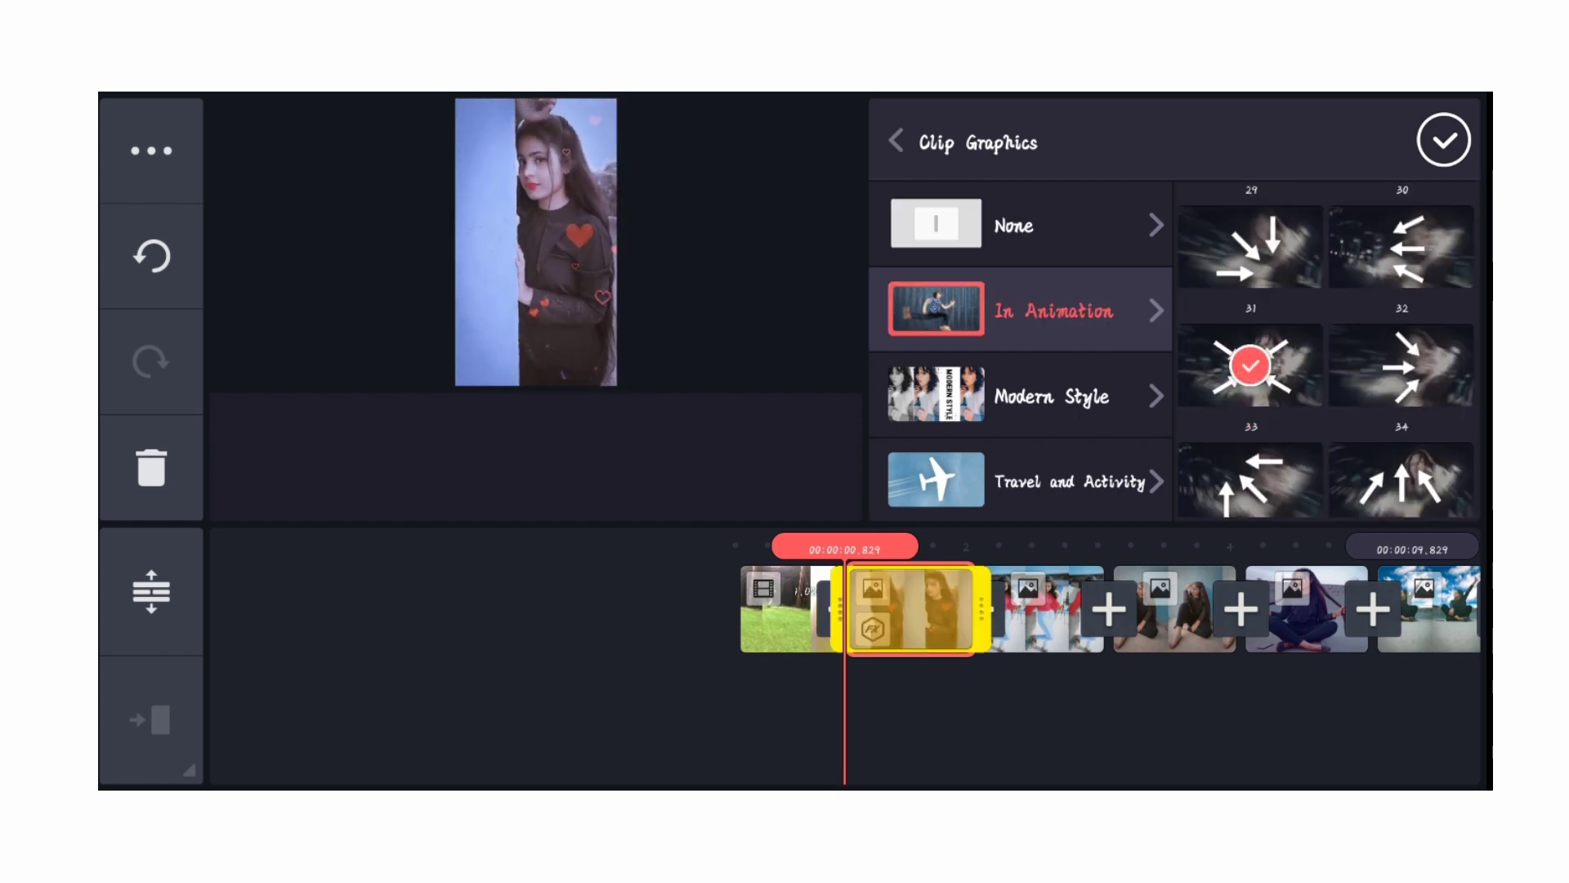
pyautogui.moveTo(1398, 397); pyautogui.dragTo(1459, 249)
pyautogui.click(1445, 141)
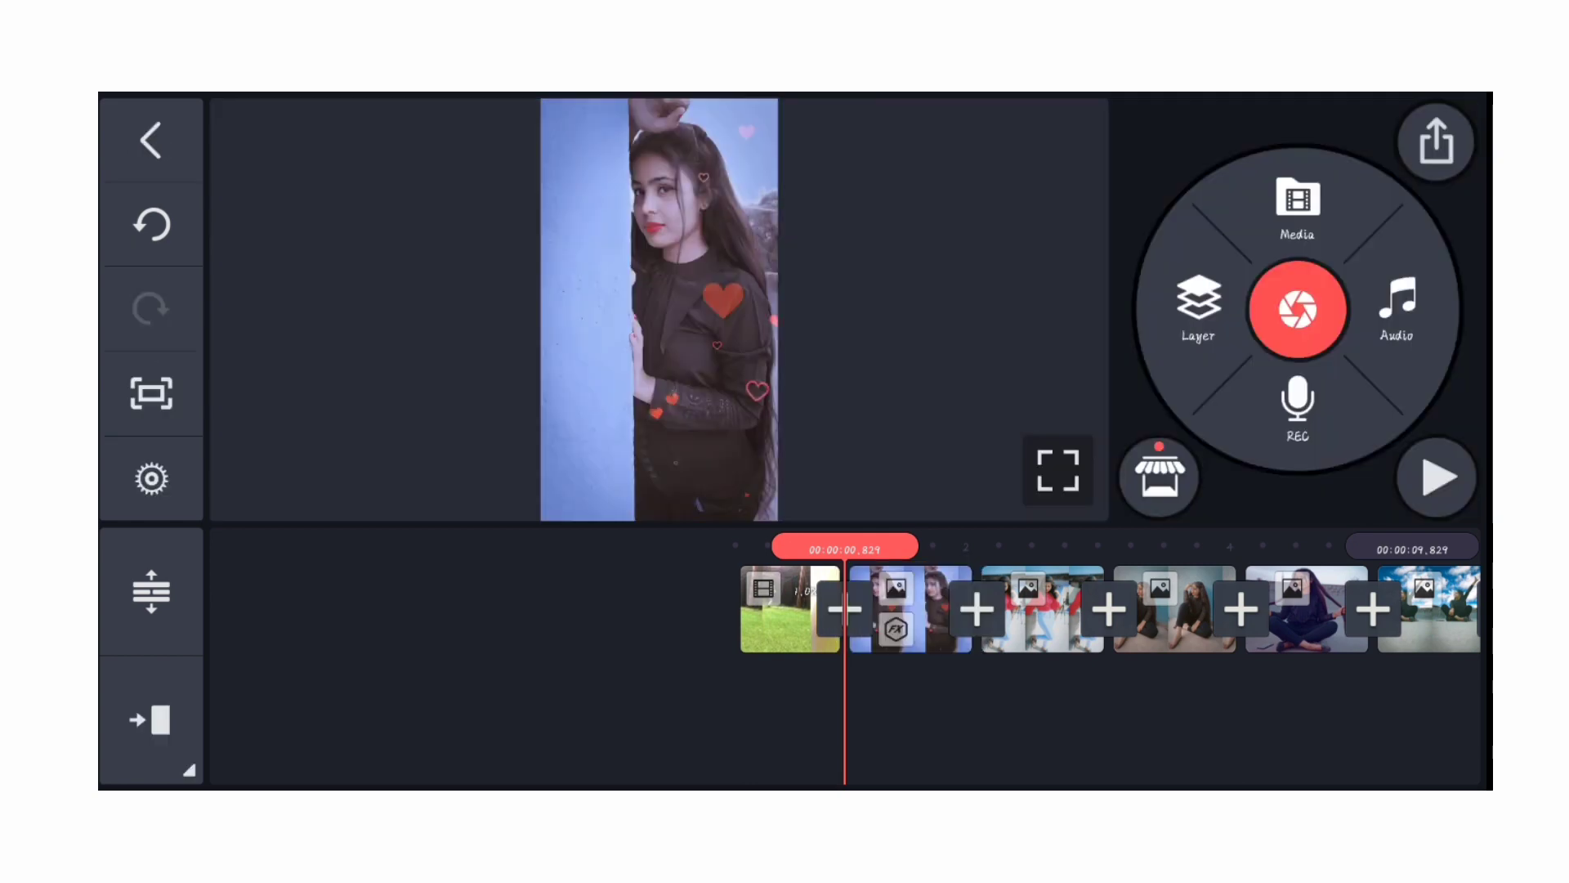
# Give the next photo In Animation preset 31 and start on the following clip
pyautogui.click(1042, 610)
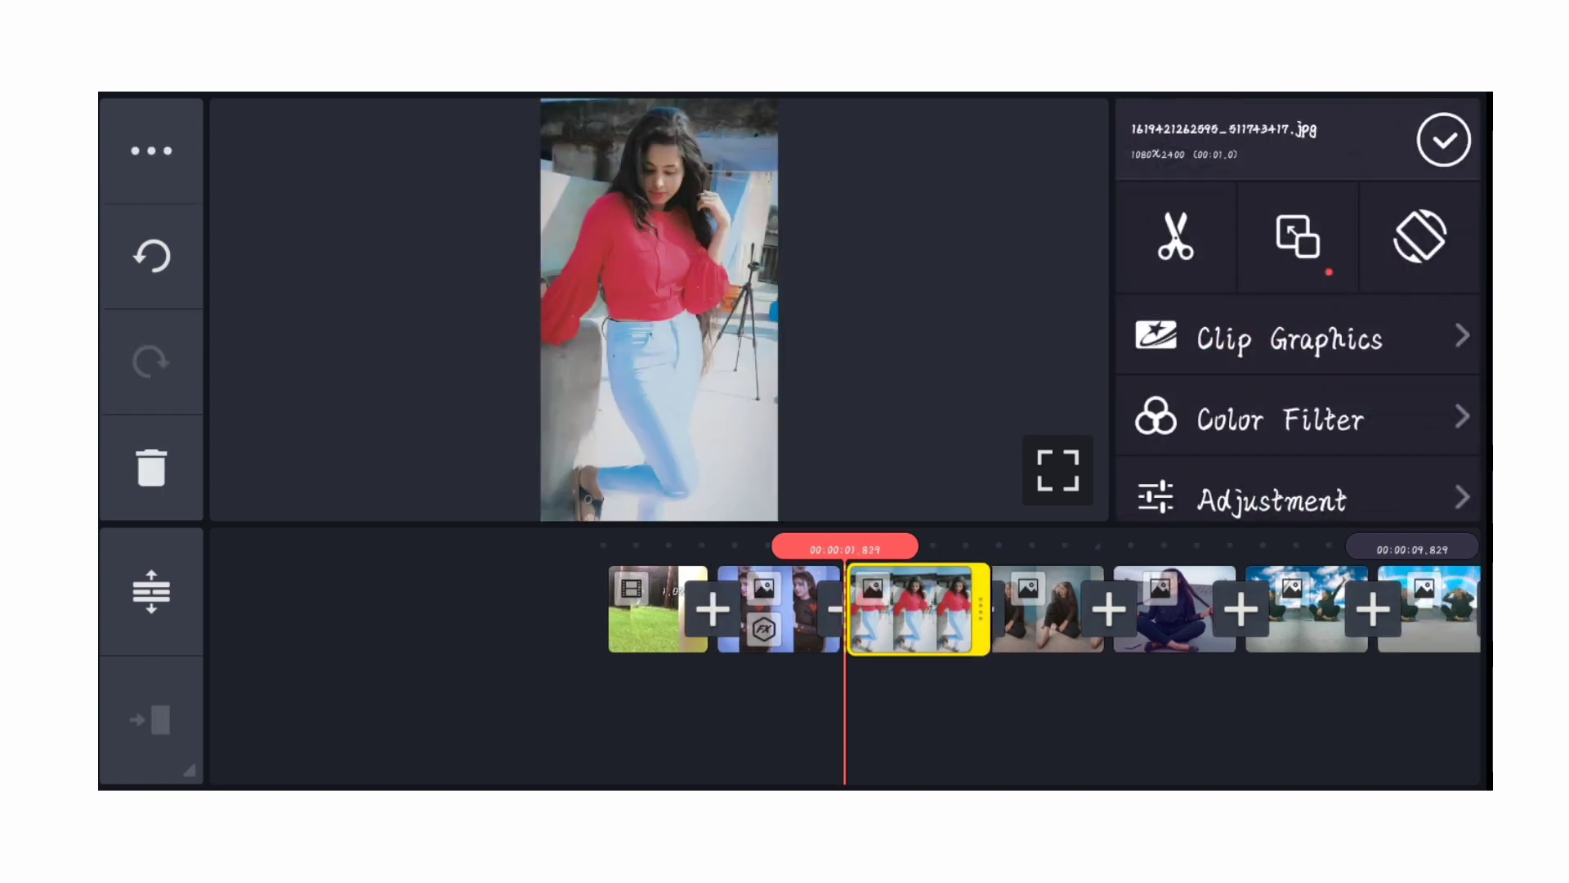
pyautogui.click(1360, 336)
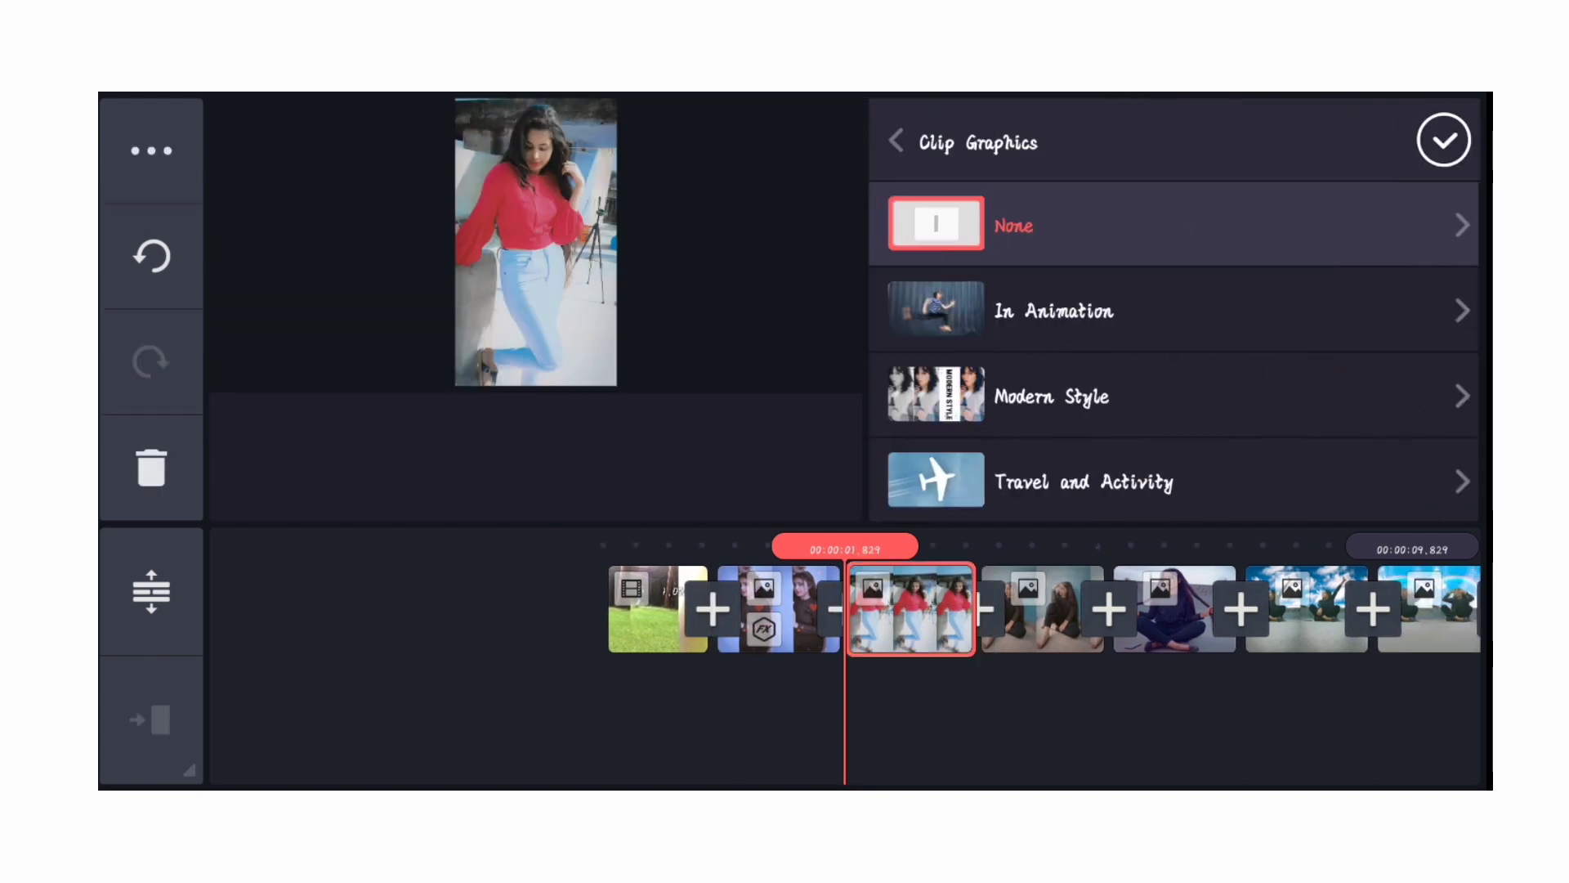
pyautogui.click(1271, 309)
pyautogui.moveTo(1386, 393); pyautogui.dragTo(1384, 252)
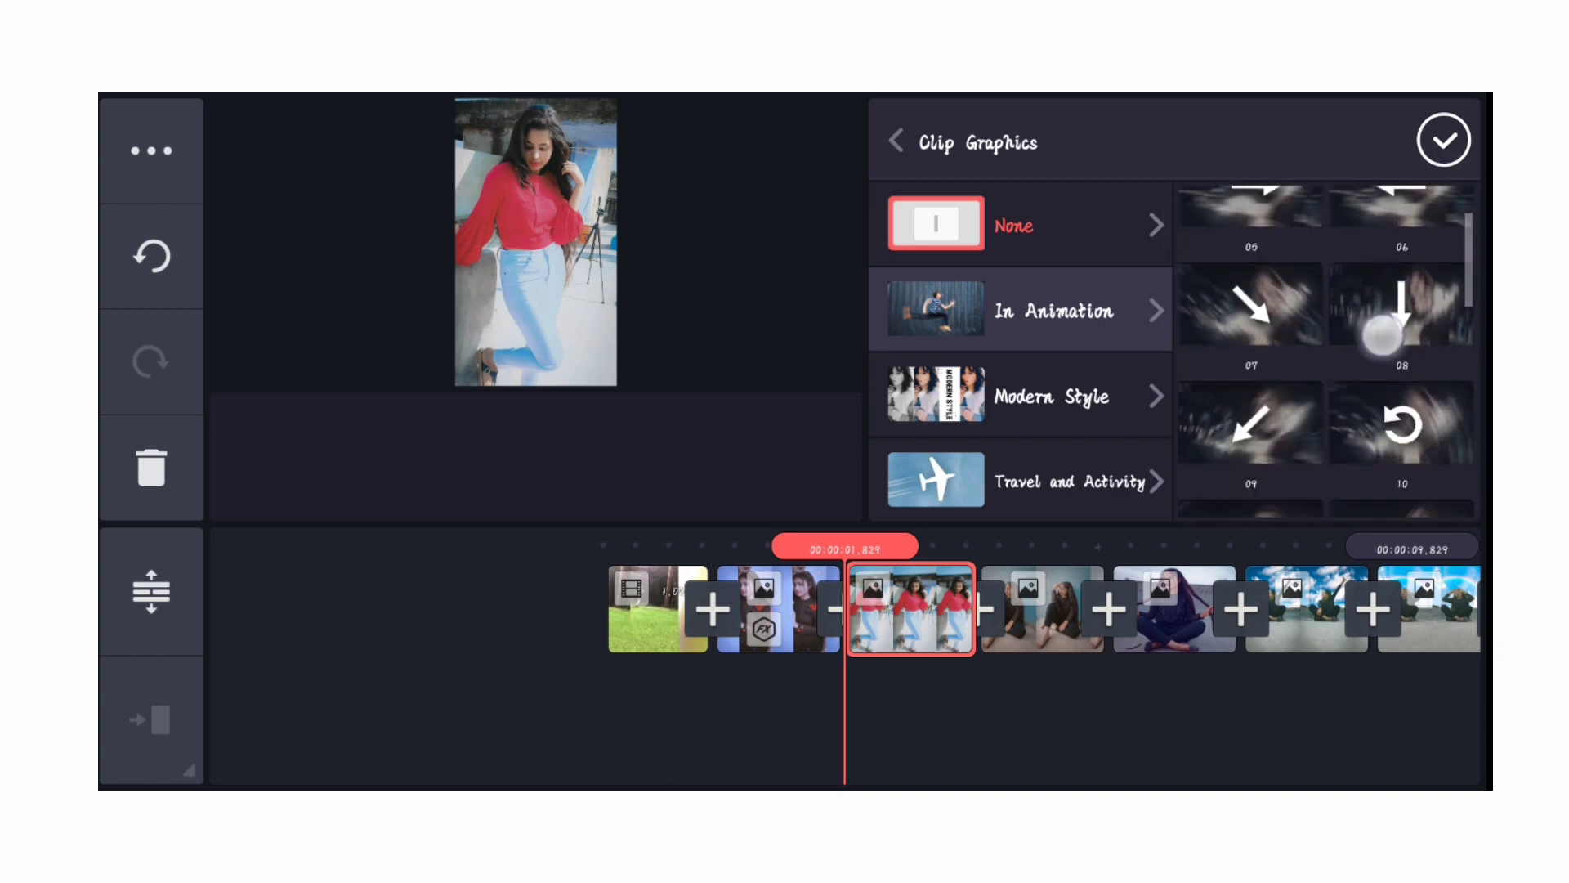
pyautogui.click(1251, 364)
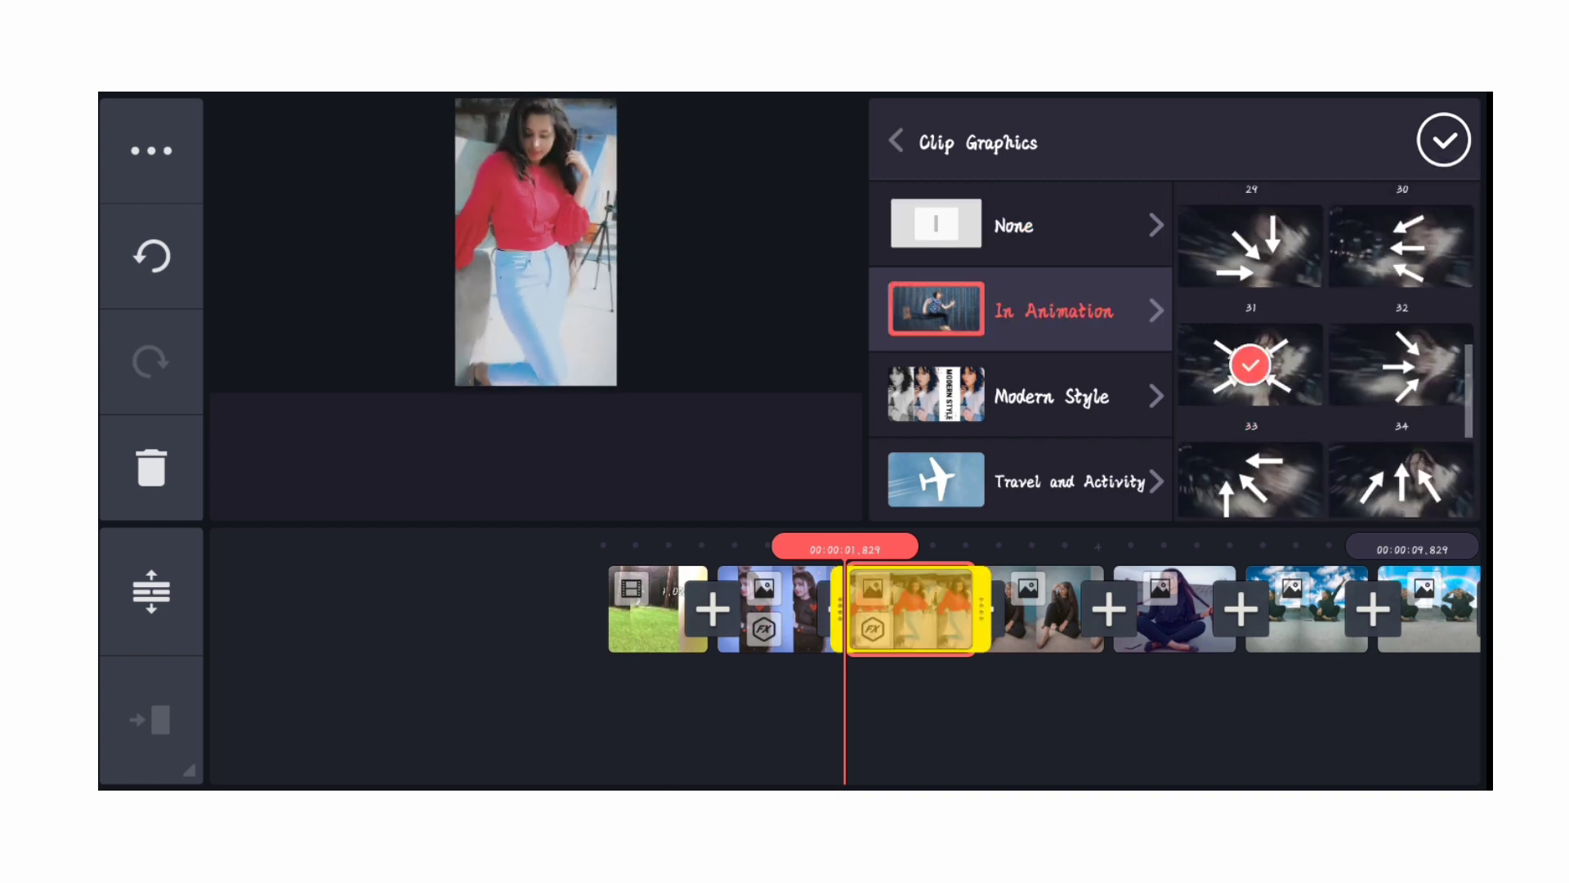
pyautogui.click(1444, 139)
pyautogui.click(1042, 608)
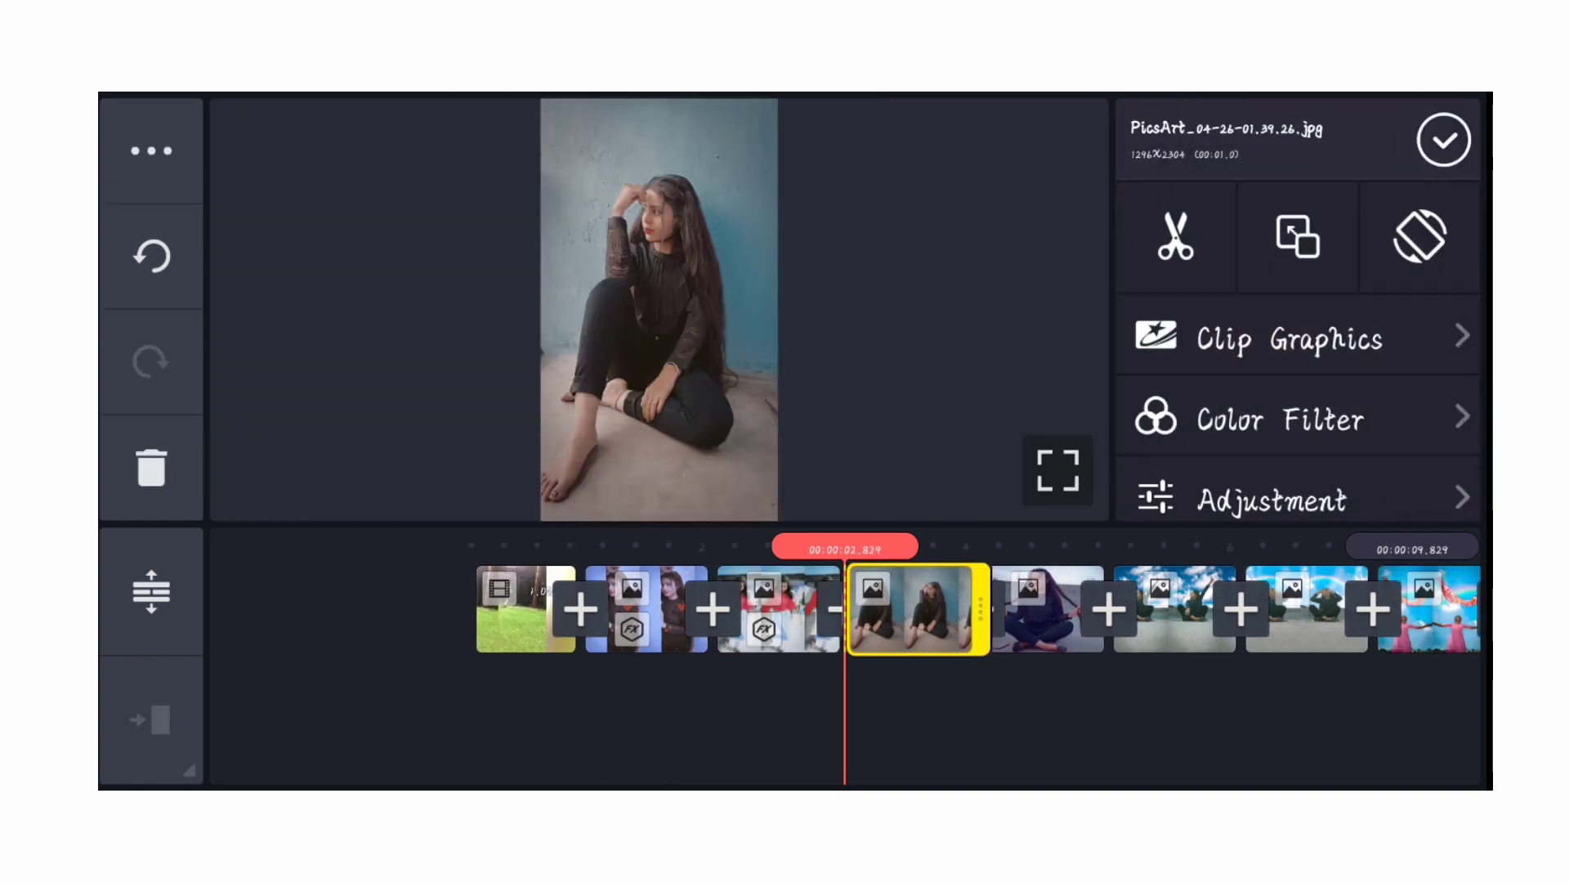
pyautogui.moveTo(1294, 442); pyautogui.dragTo(1390, 291)
pyautogui.moveTo(1300, 356); pyautogui.dragTo(1279, 456)
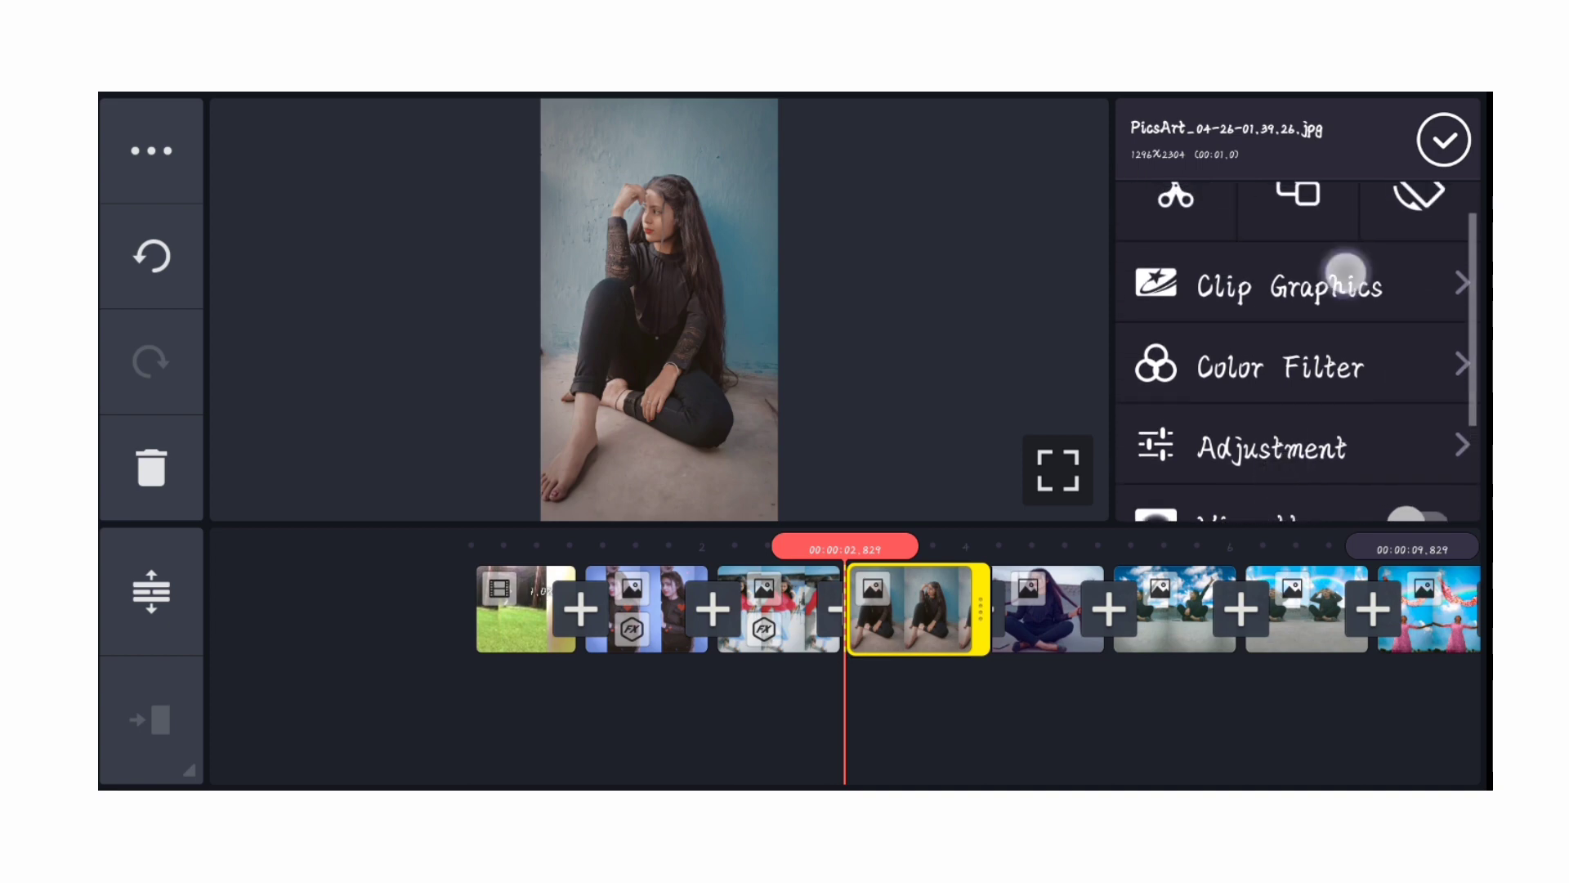
pyautogui.click(1342, 281)
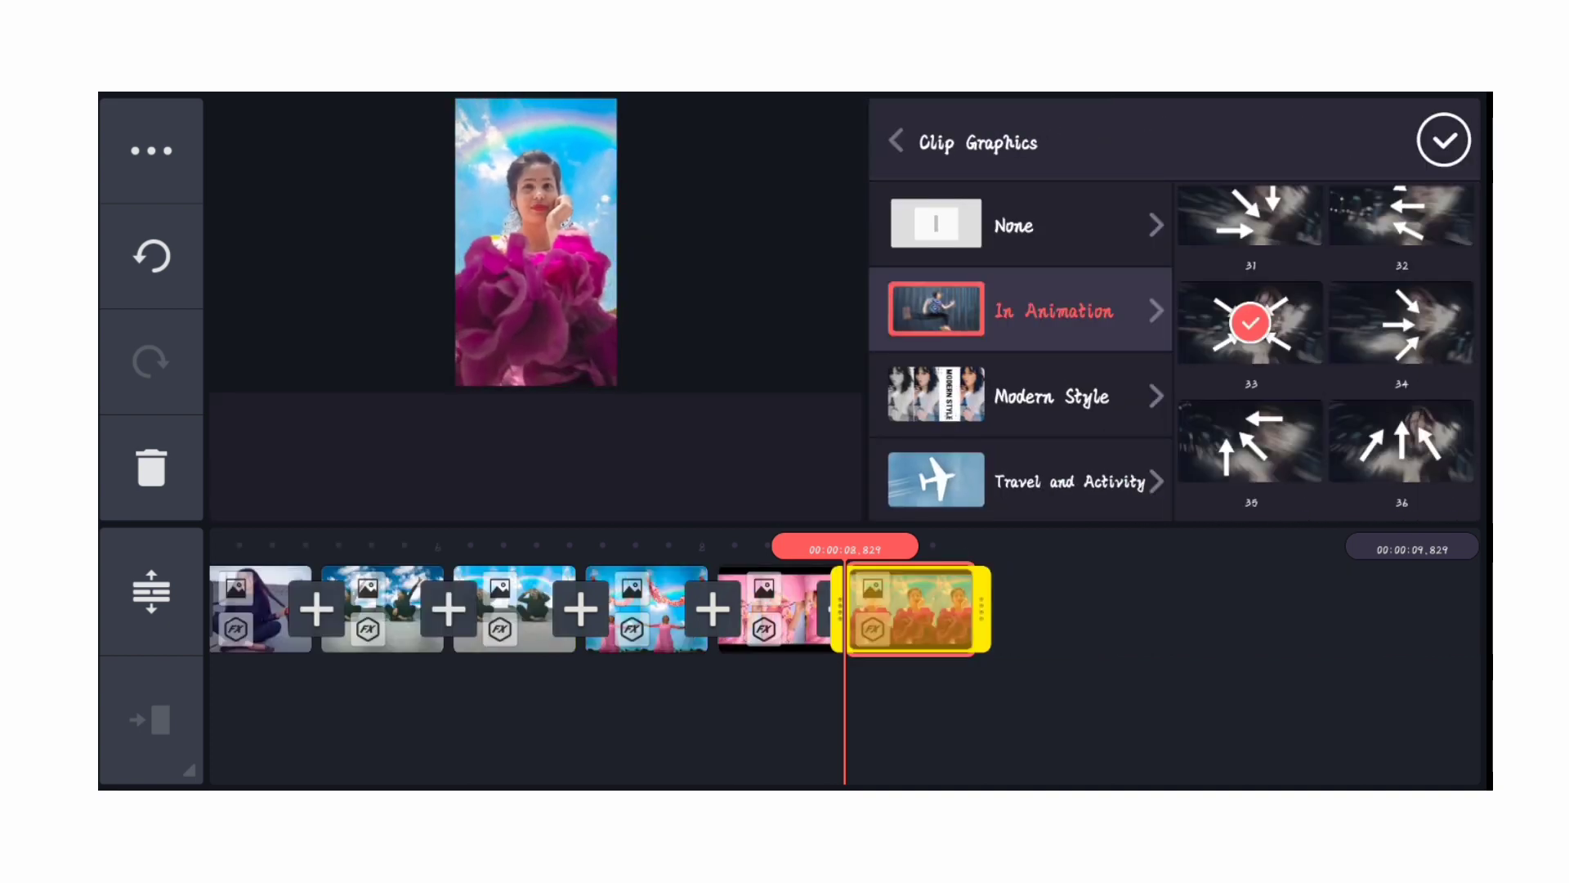
# Add Baseball Audio from the Download folder as a music track from the project start
pyautogui.click(1448, 142)
pyautogui.moveTo(1110, 672); pyautogui.dragTo(1411, 661)
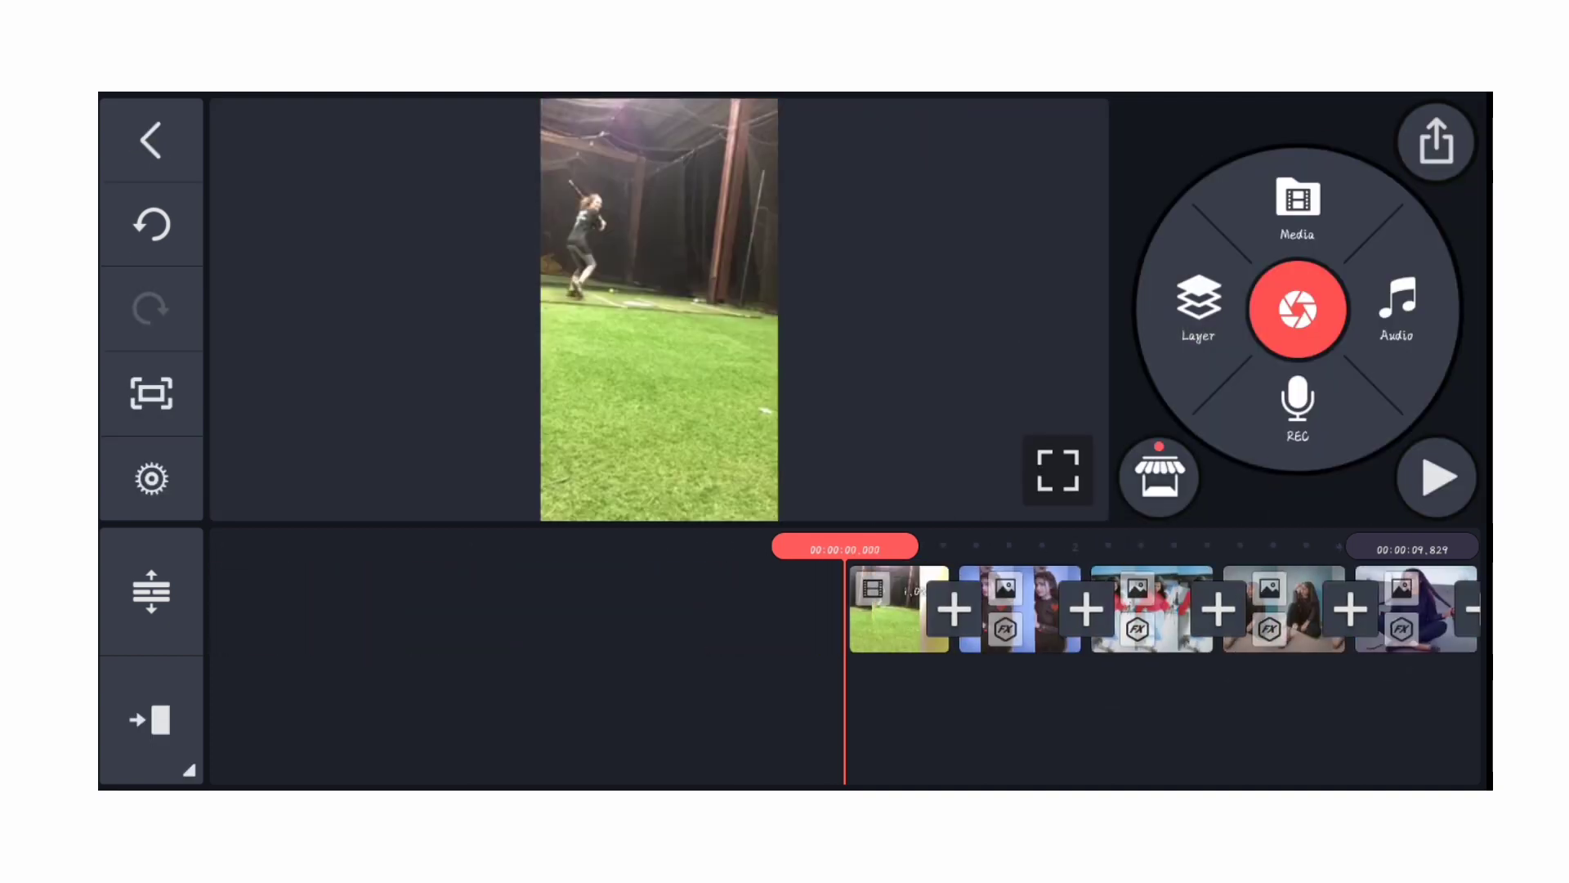
pyautogui.click(1397, 309)
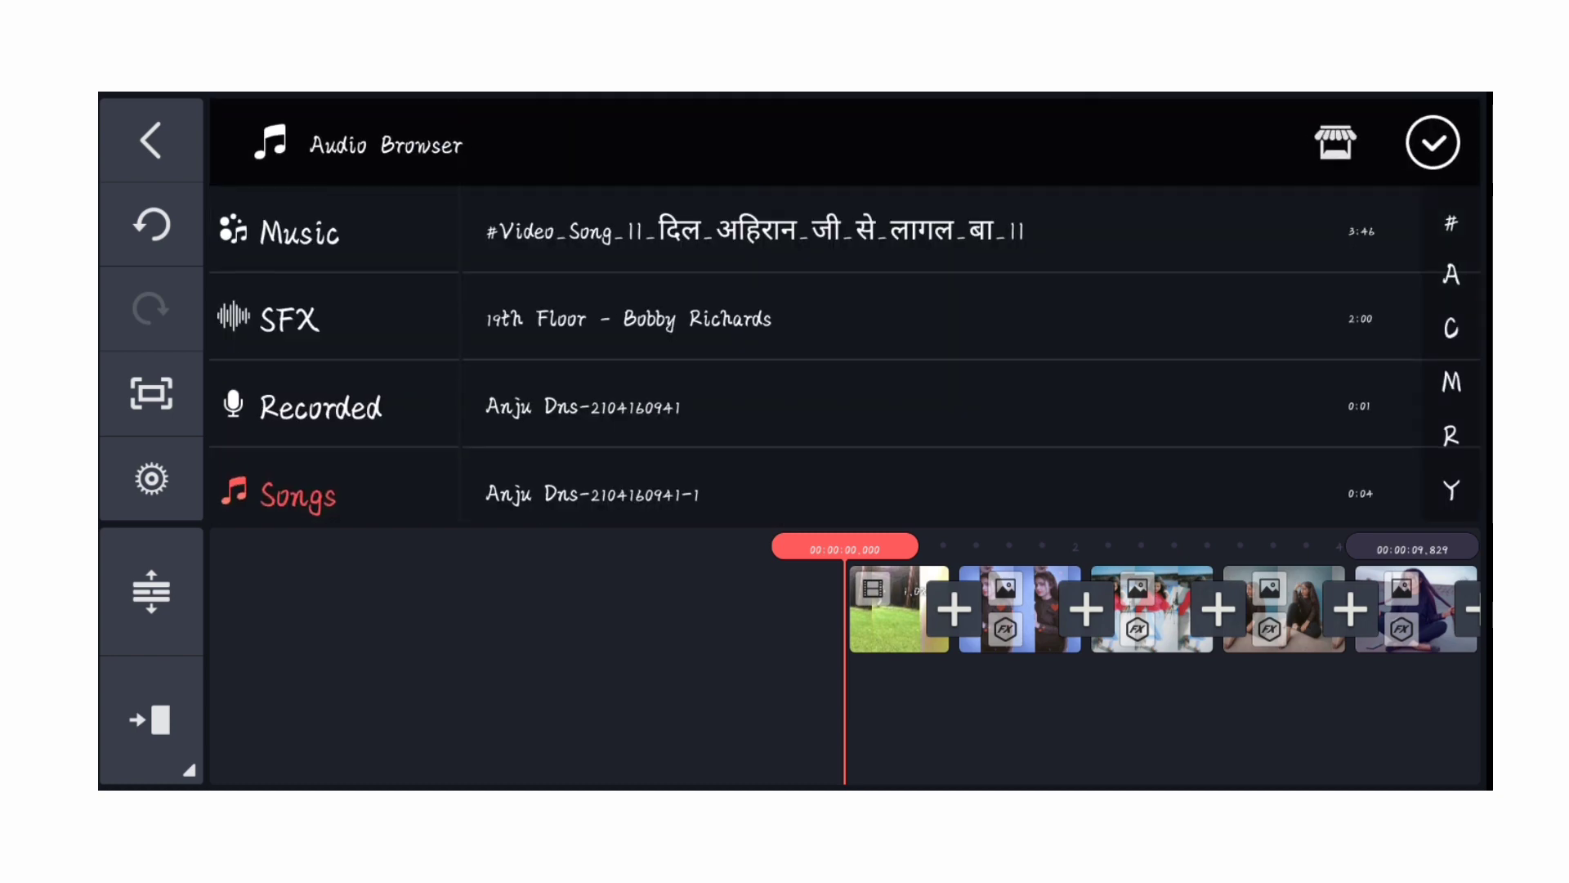
pyautogui.scroll(-3, 331, 367)
pyautogui.click(311, 482)
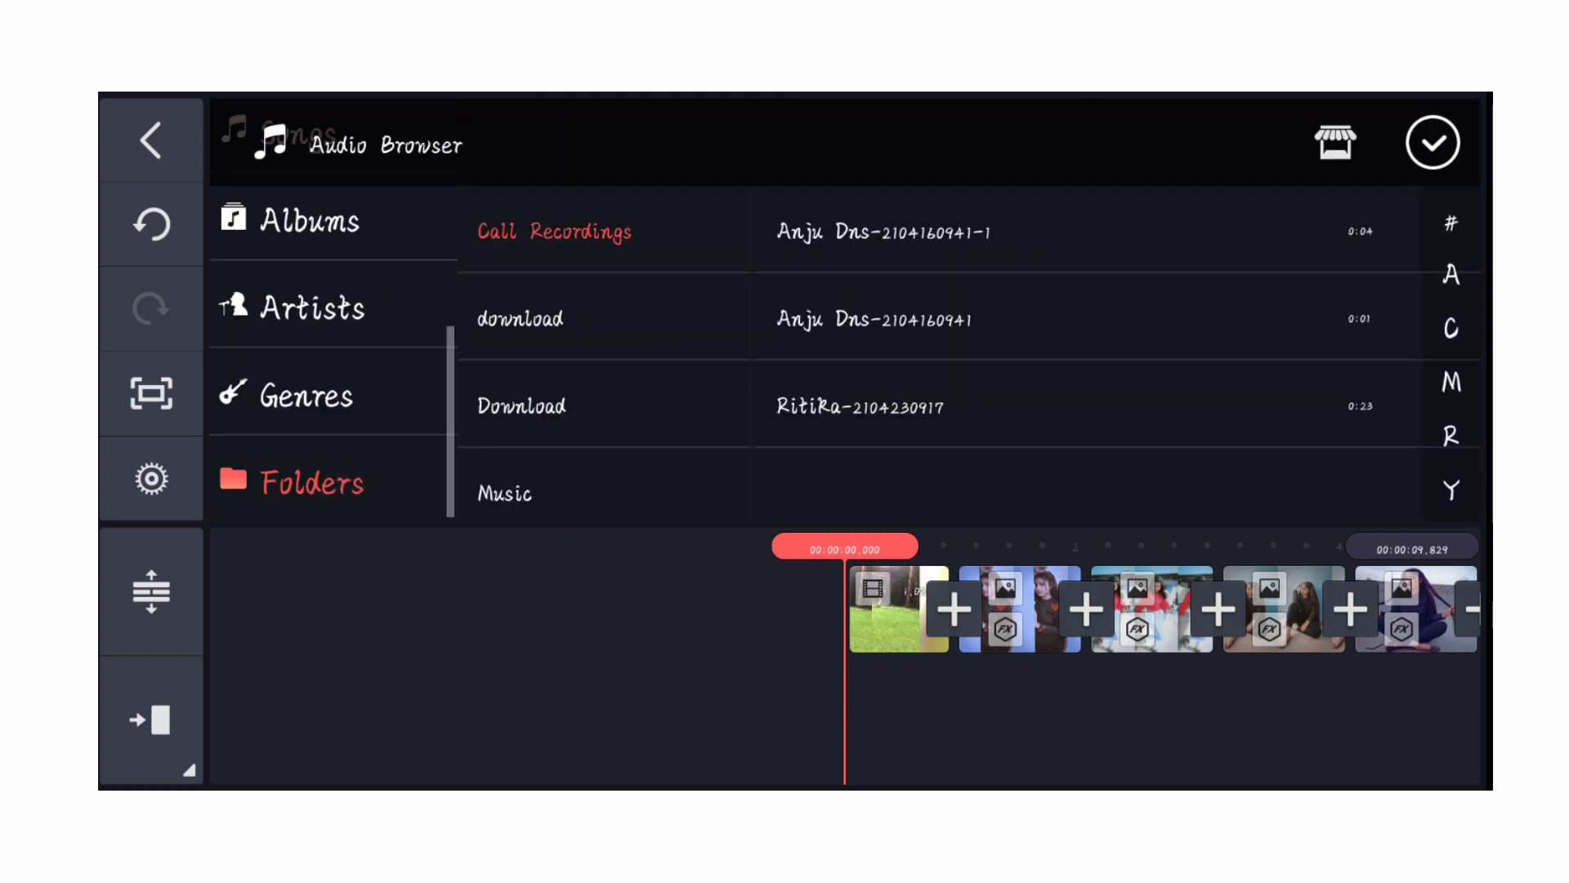
pyautogui.click(646, 418)
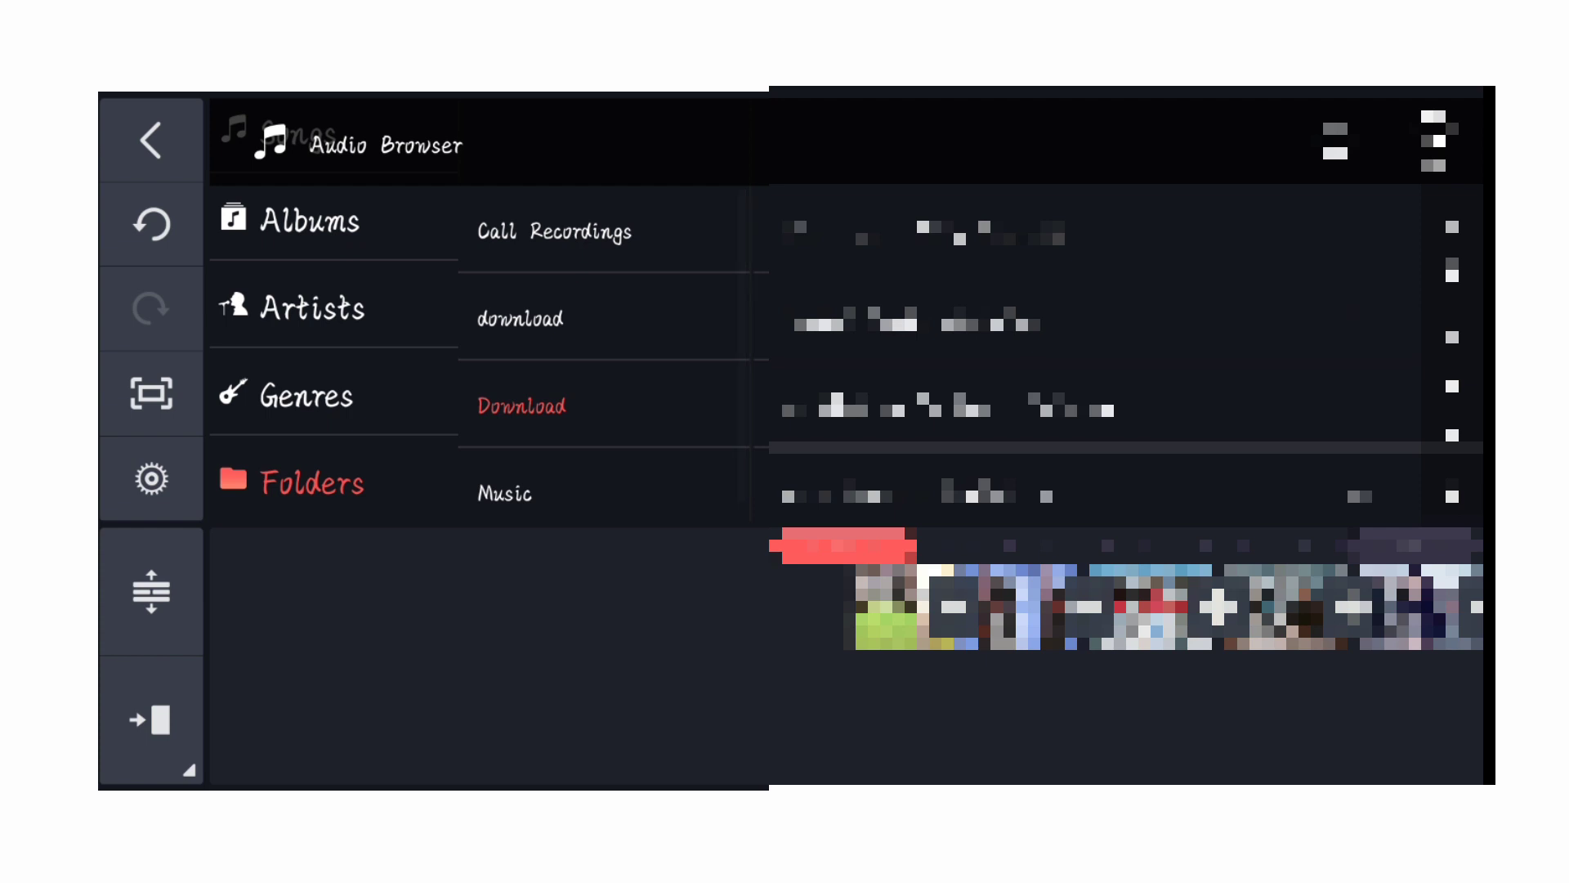
pyautogui.click(1167, 307)
pyautogui.click(1303, 319)
pyautogui.click(1435, 141)
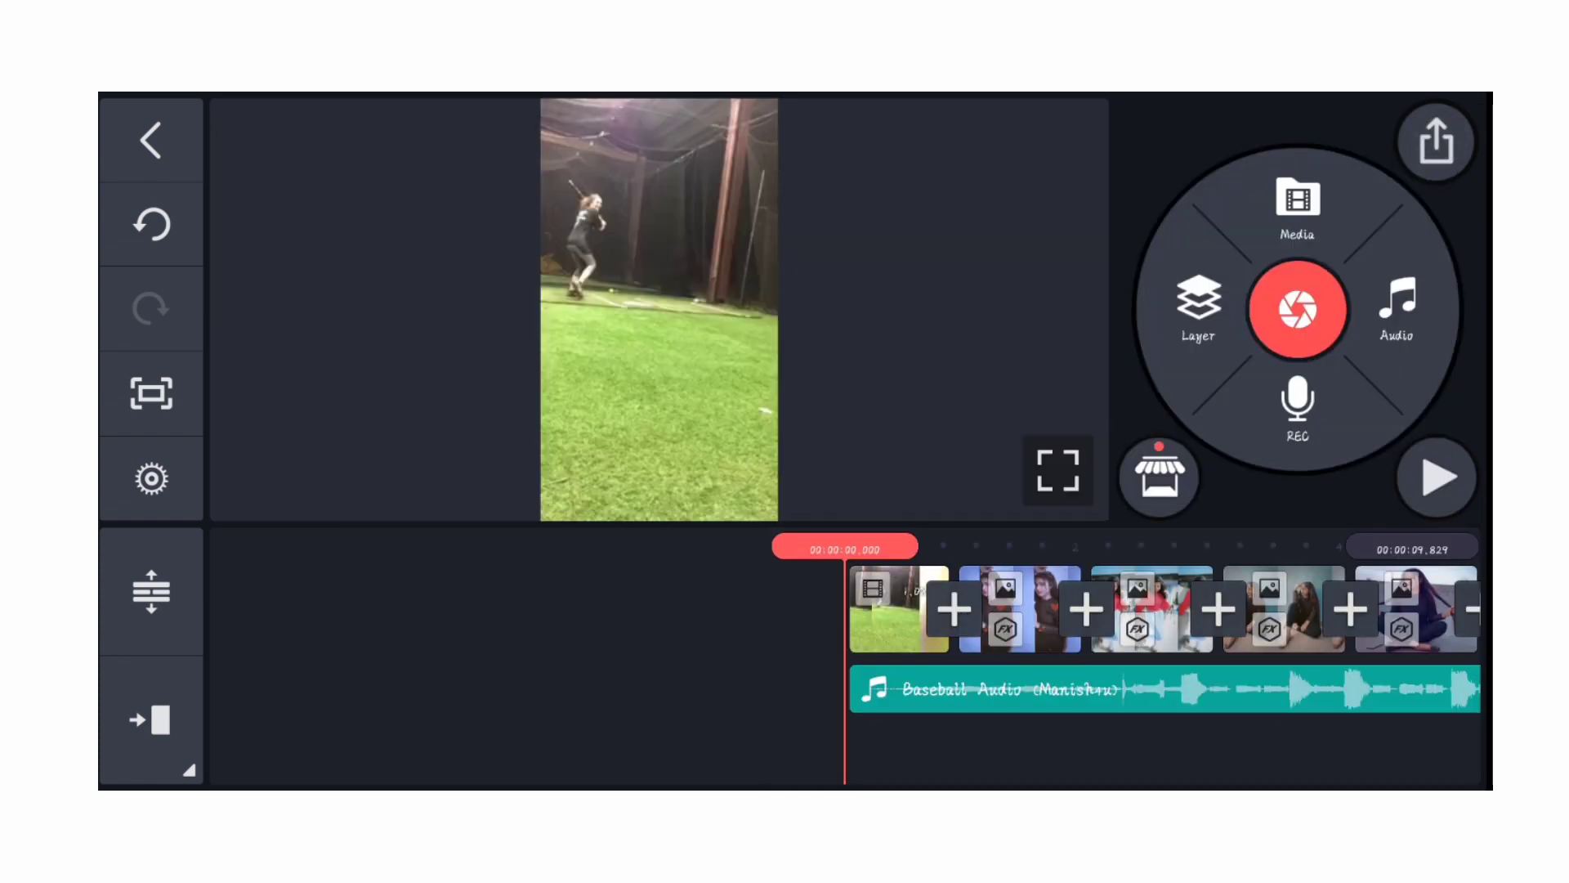
pyautogui.click(1438, 479)
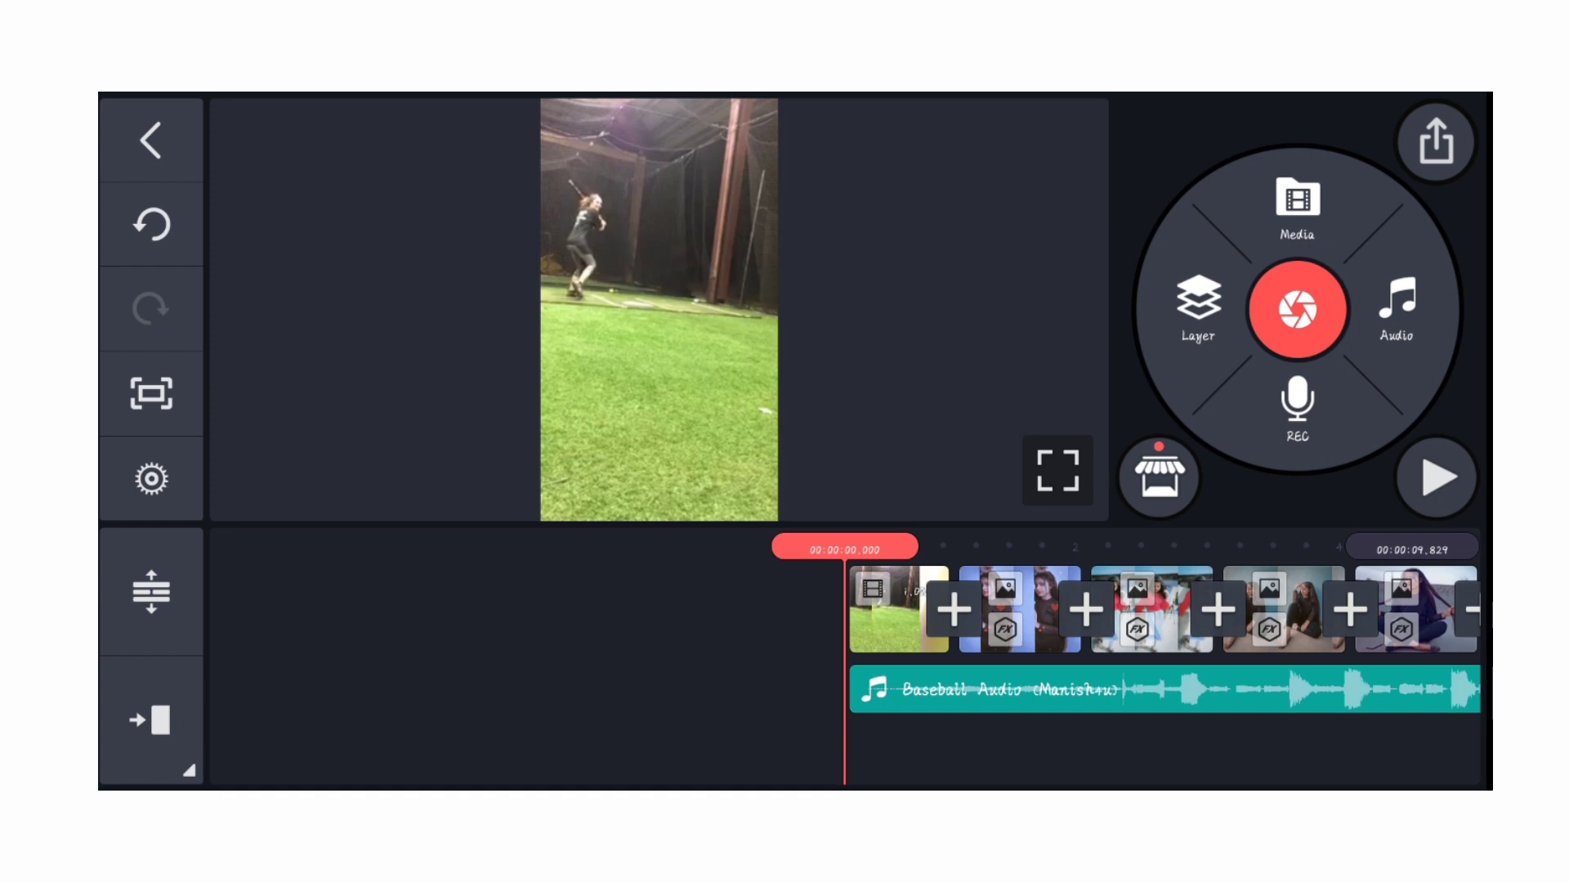
pyautogui.press('XF86AudioLowerVolume')
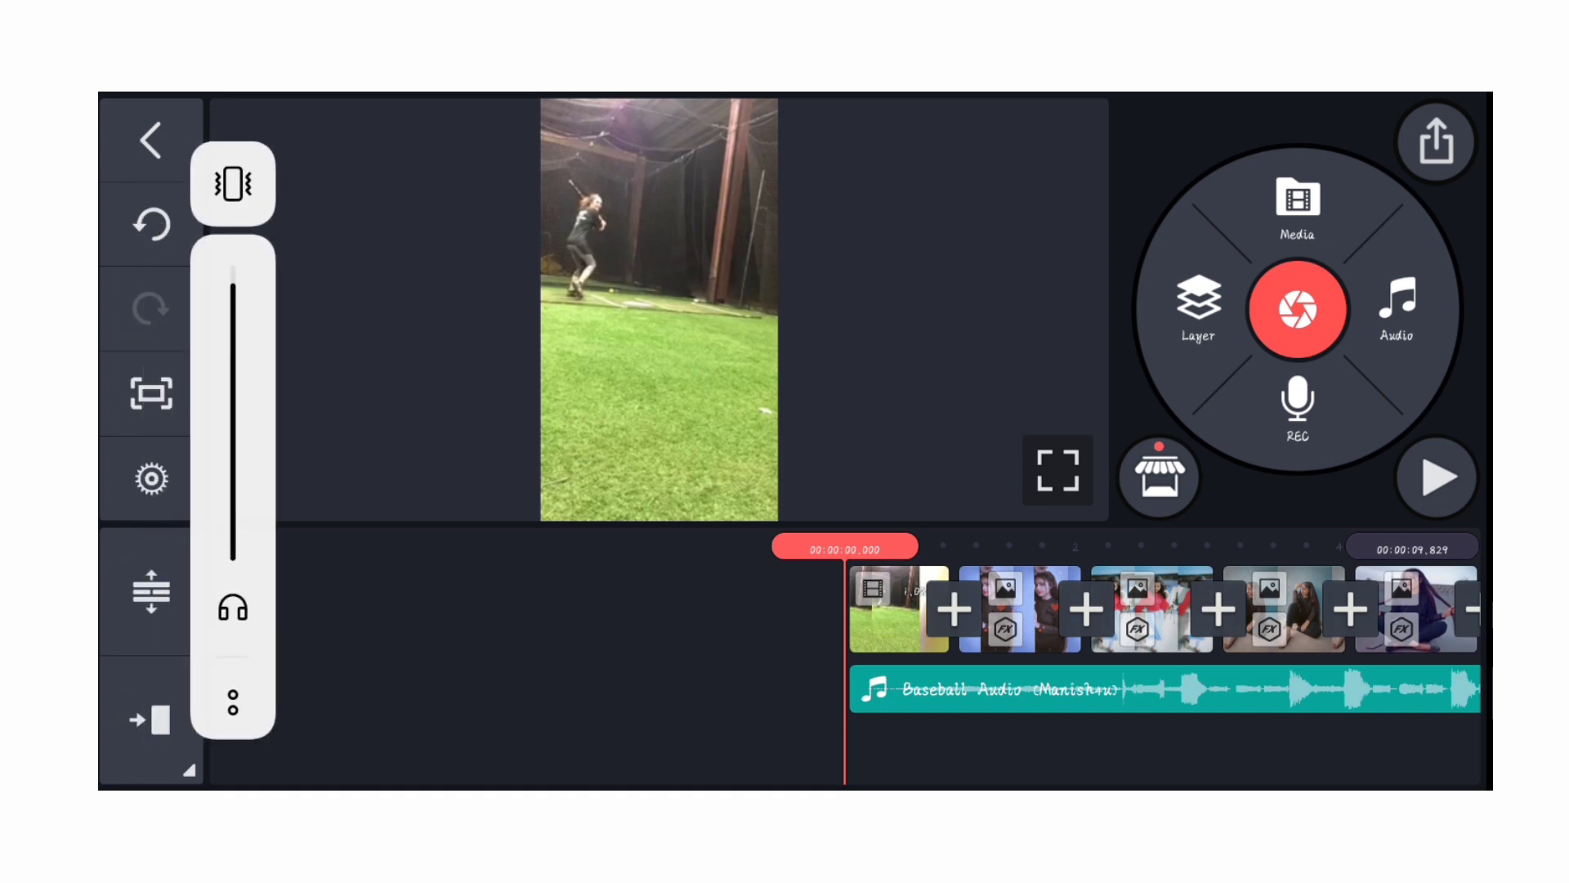
pyautogui.moveTo(1271, 742)
pyautogui.mouseDown()
pyautogui.moveTo(1184, 743)
pyautogui.moveTo(1275, 743)
pyautogui.mouseUp()
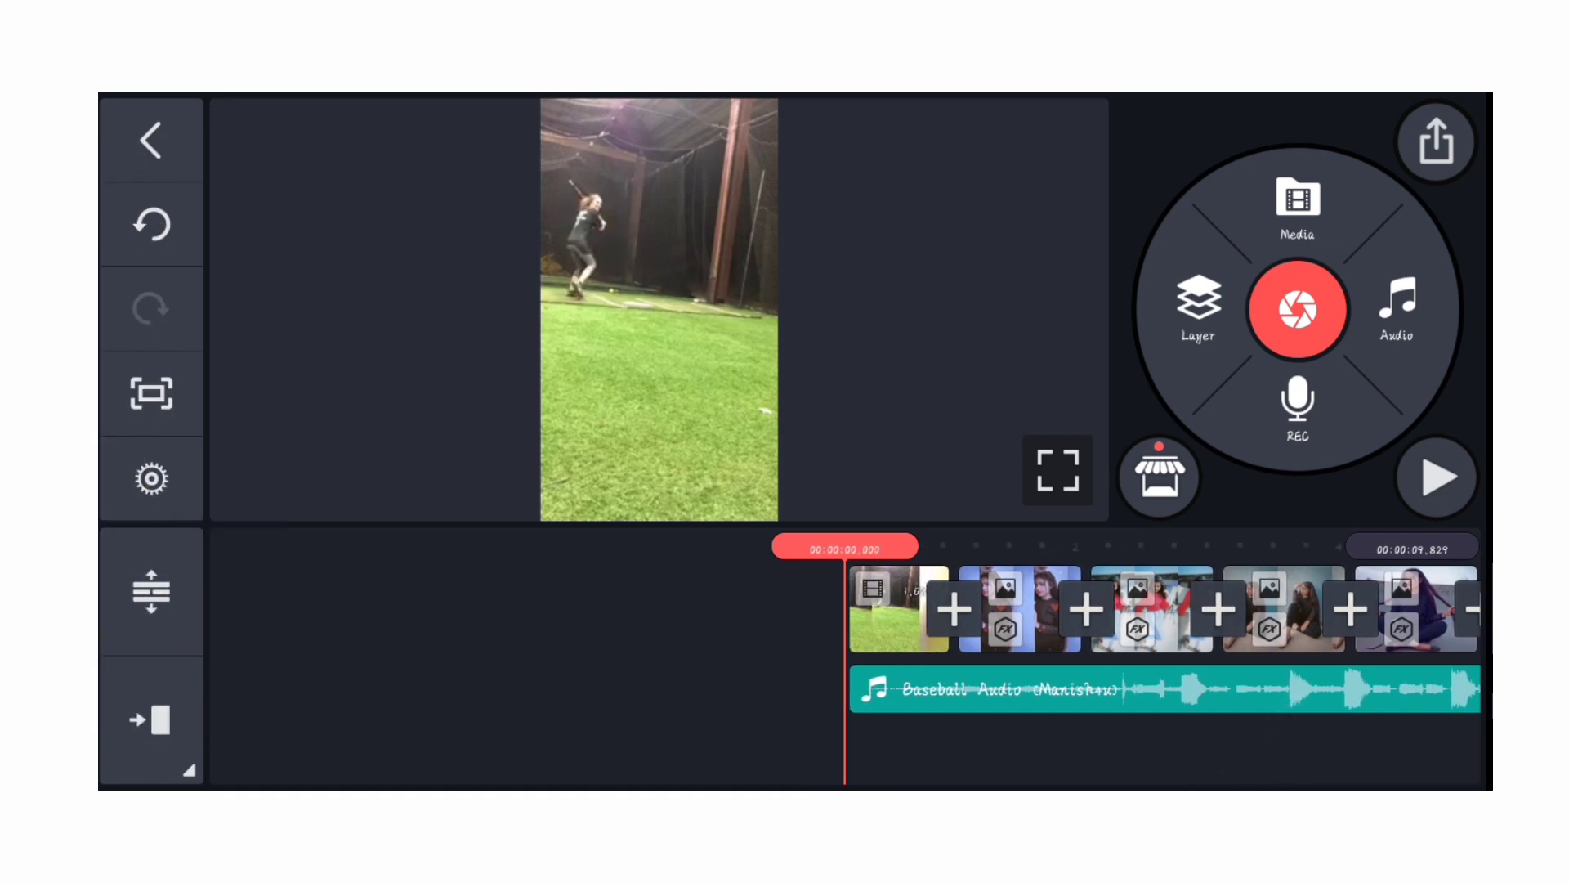
# Play and pause the project to locate the audio beats
pyautogui.click(1437, 479)
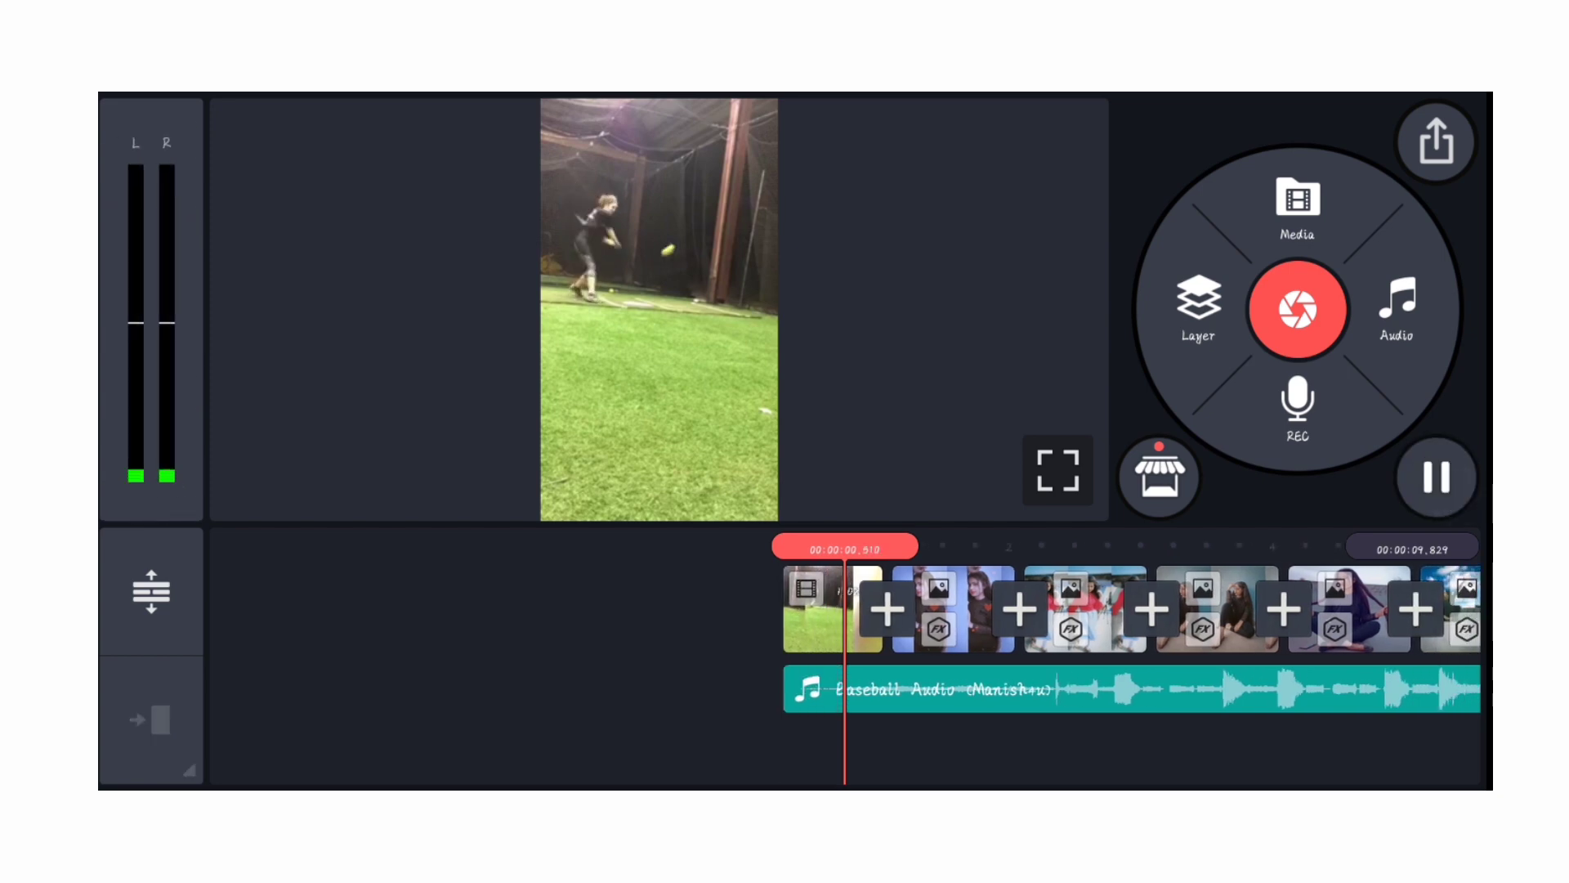
pyautogui.click(1459, 487)
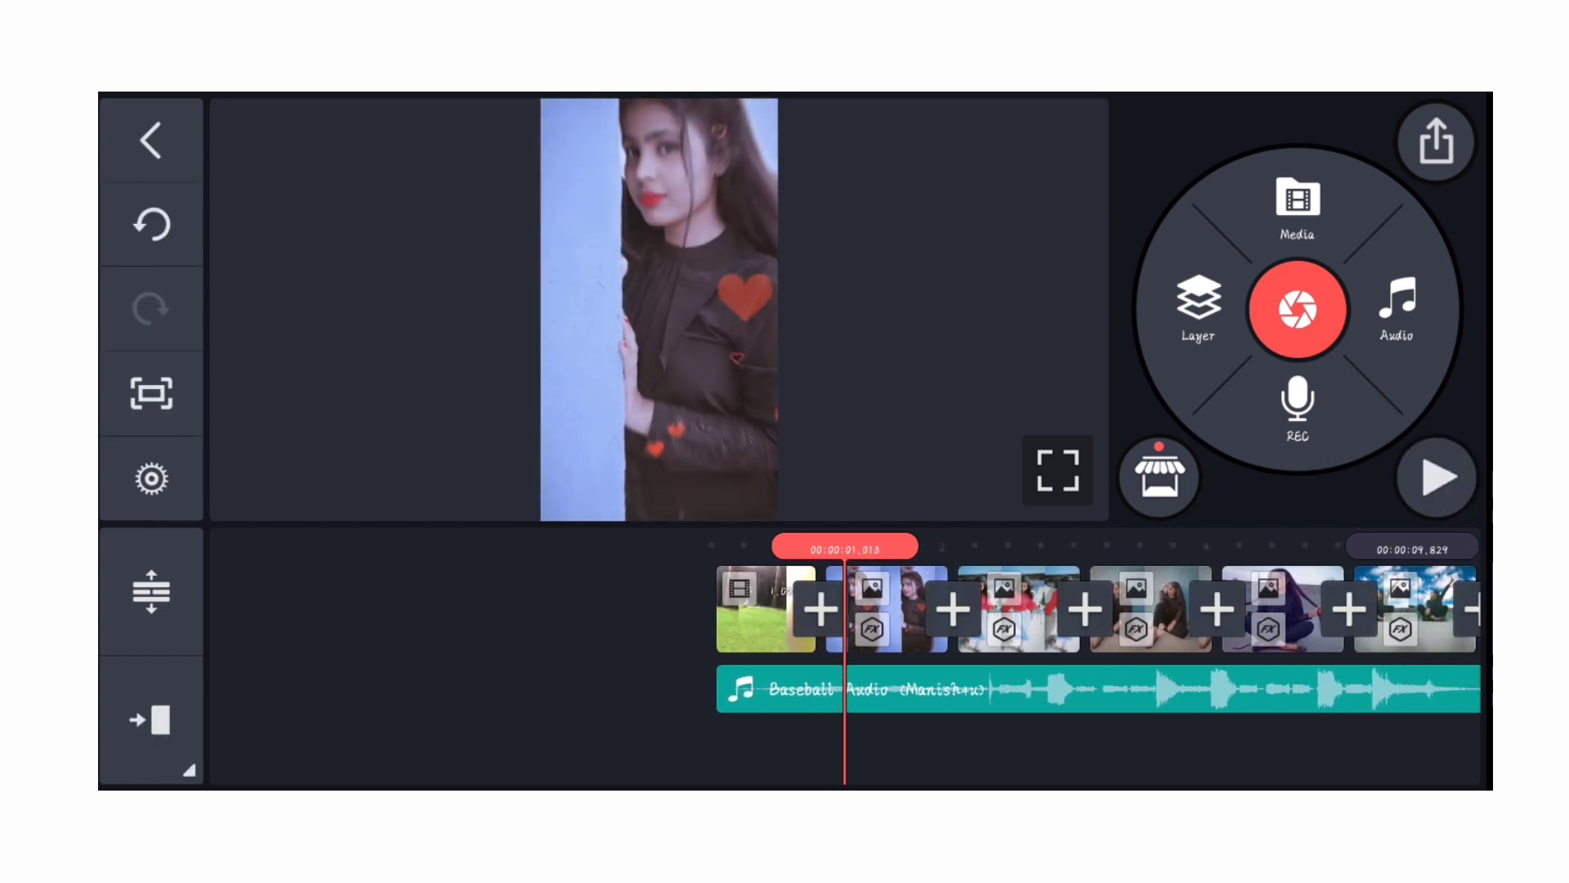
pyautogui.click(1436, 478)
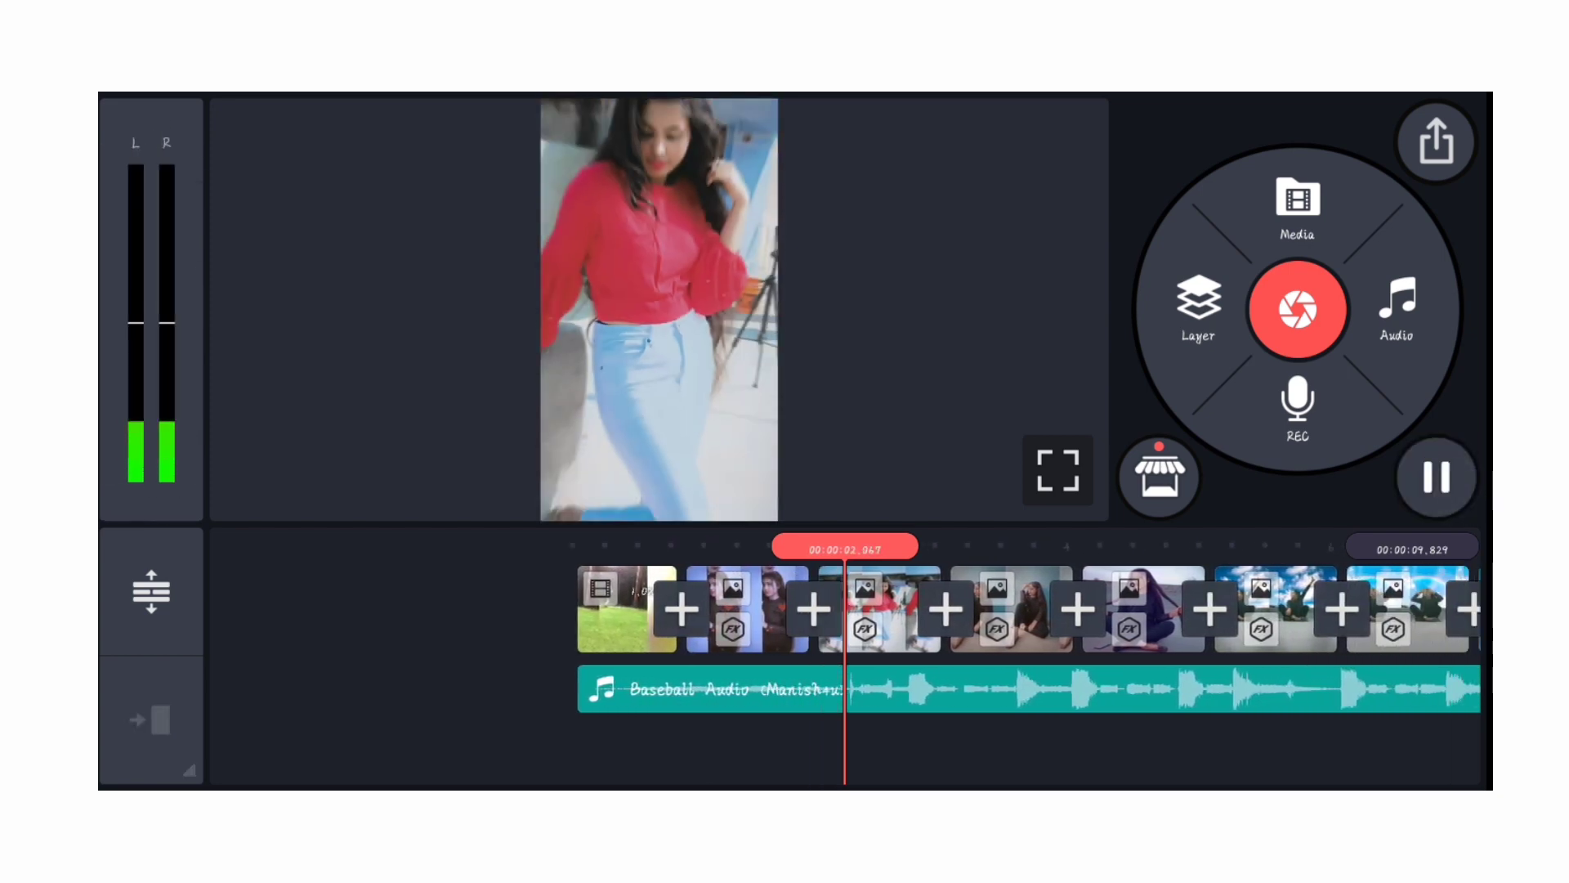
pyautogui.click(1467, 491)
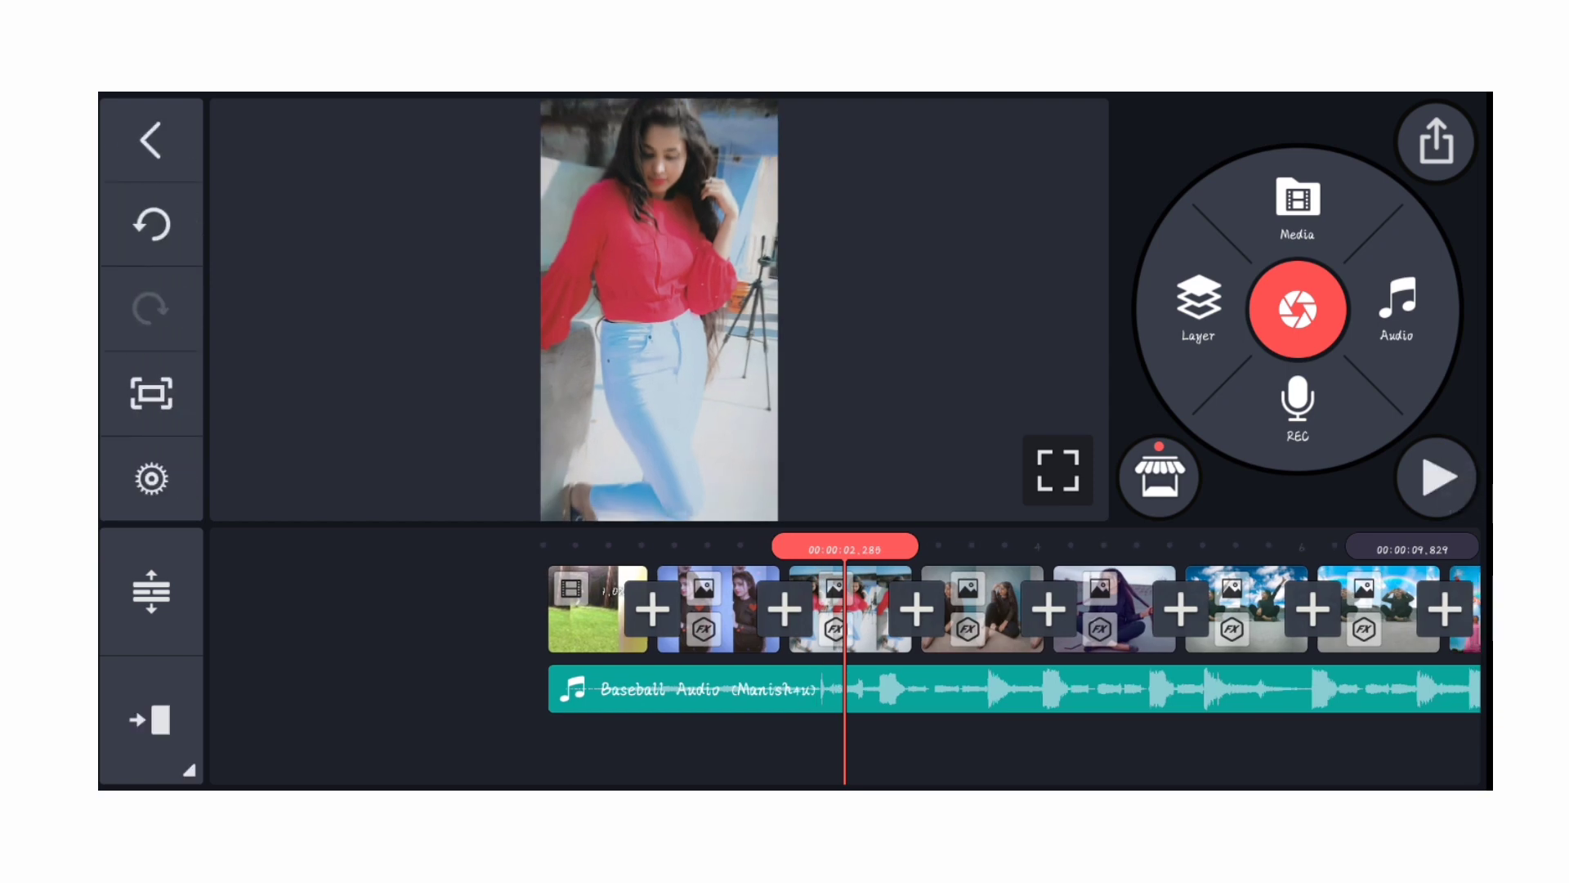
pyautogui.click(1437, 478)
pyautogui.click(1436, 479)
# Shorten the photo clip at the playhead to about 0.76 seconds
pyautogui.moveTo(736, 607); pyautogui.dragTo(834, 607)
pyautogui.click(815, 607)
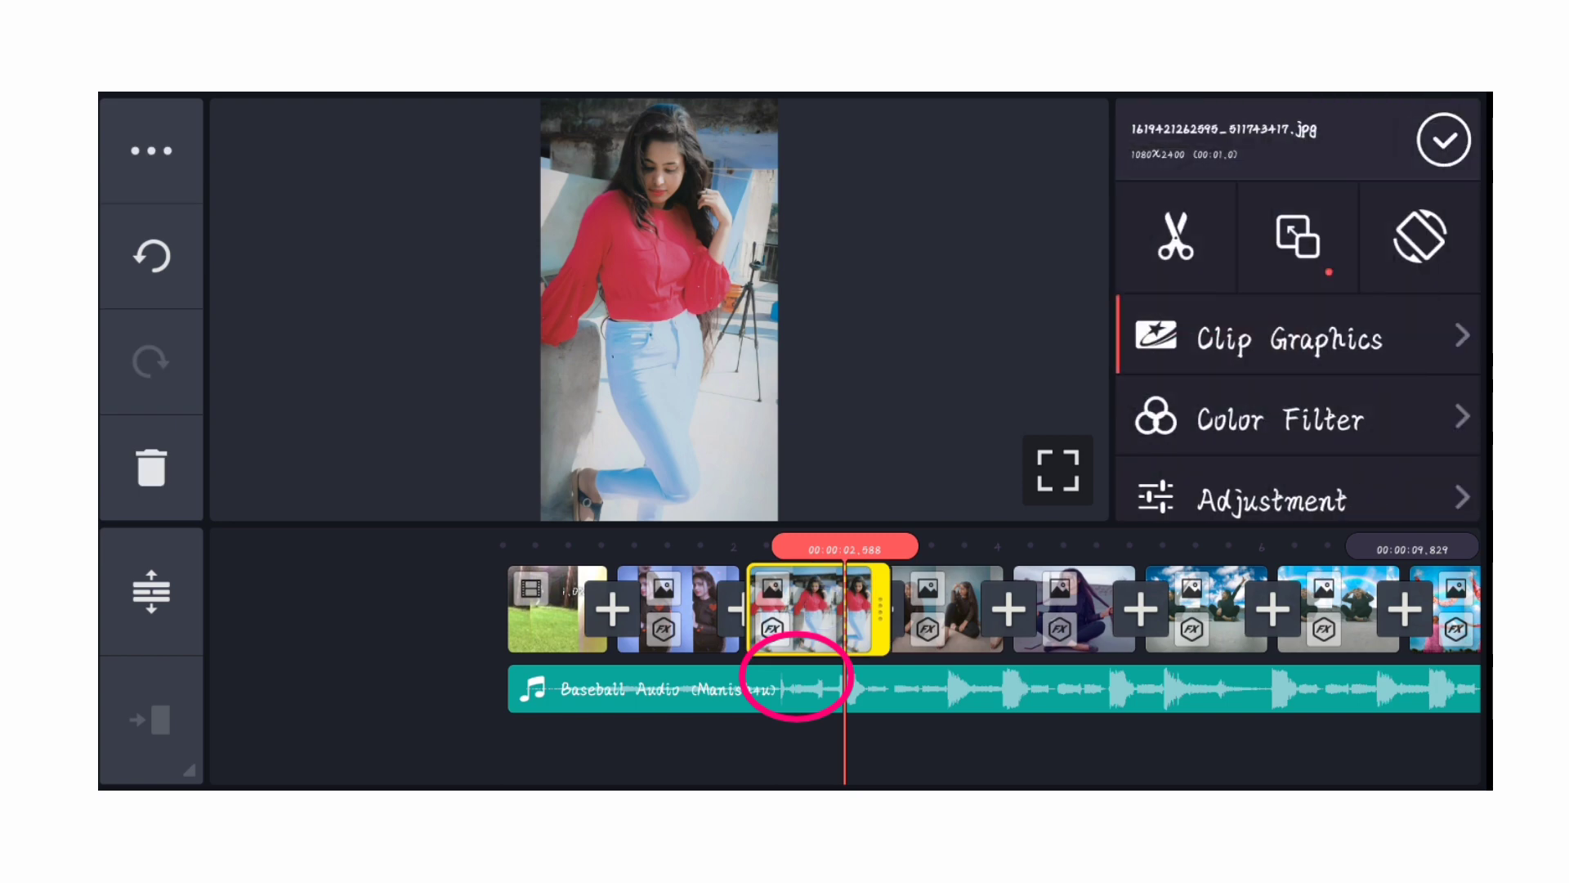
pyautogui.click(896, 603)
pyautogui.moveTo(893, 603); pyautogui.dragTo(863, 609)
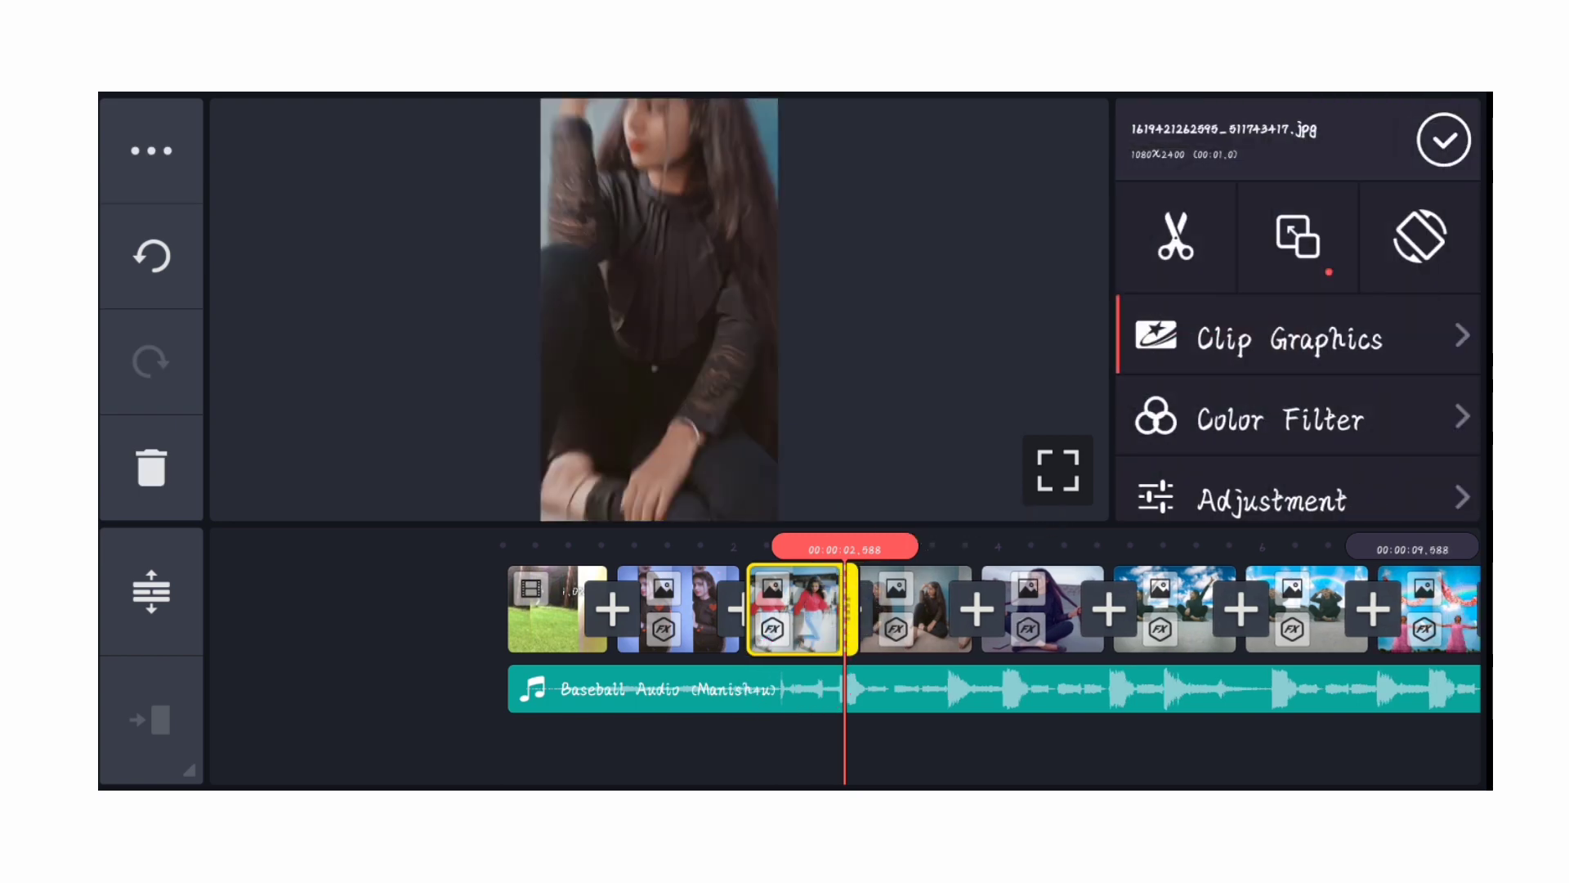
pyautogui.click(1444, 140)
# Recheck the timing and trim the next photo clip to a very short duration
pyautogui.click(1436, 477)
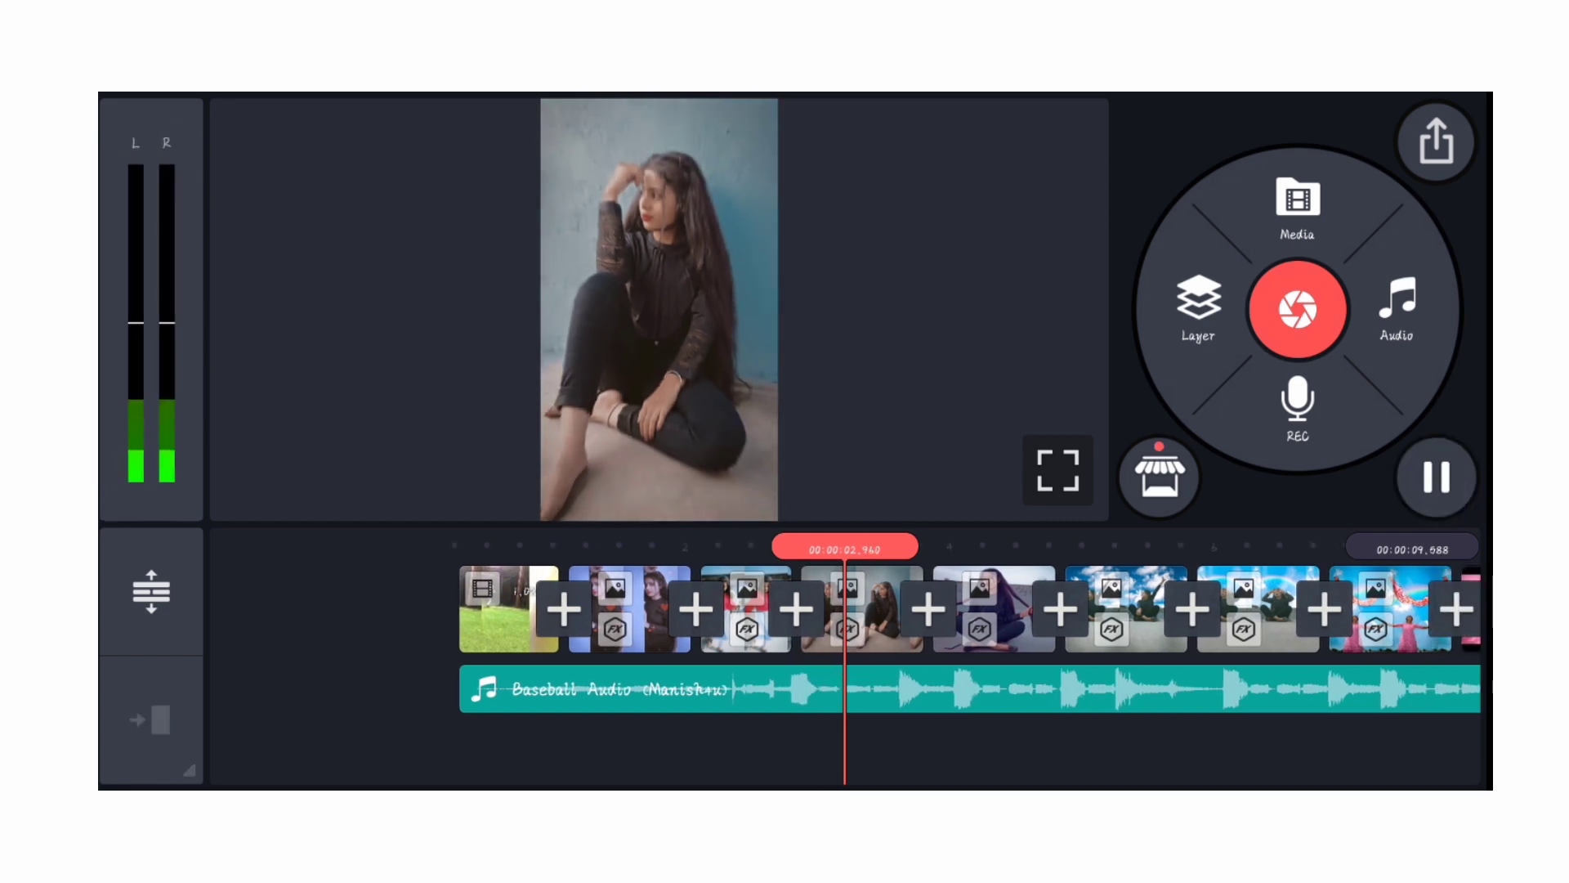
pyautogui.click(1435, 477)
pyautogui.click(907, 607)
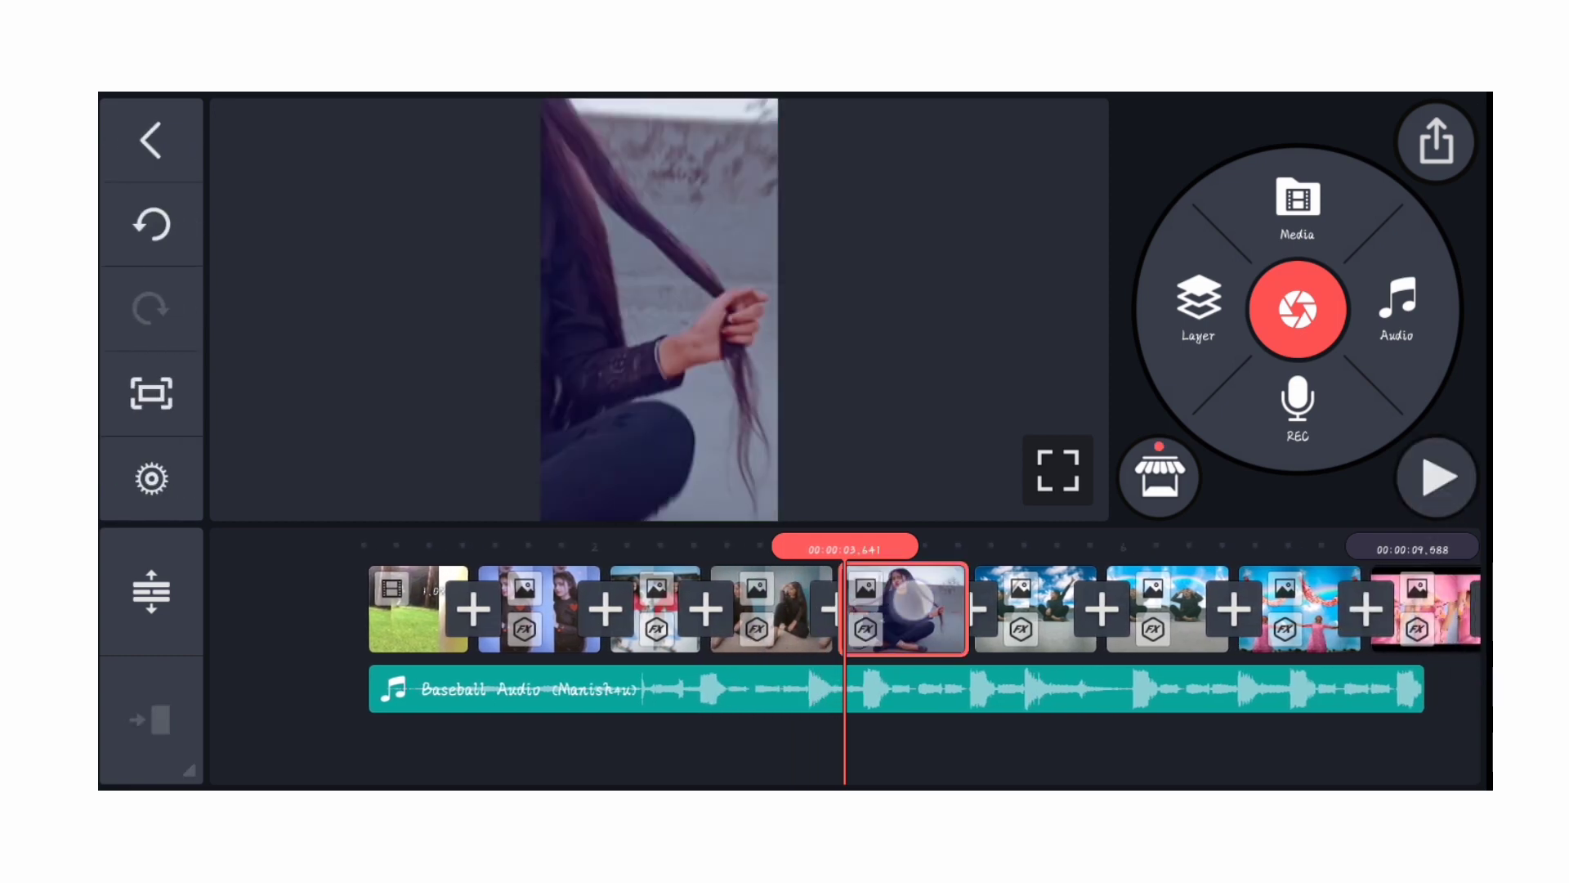
pyautogui.moveTo(973, 608); pyautogui.dragTo(834, 609)
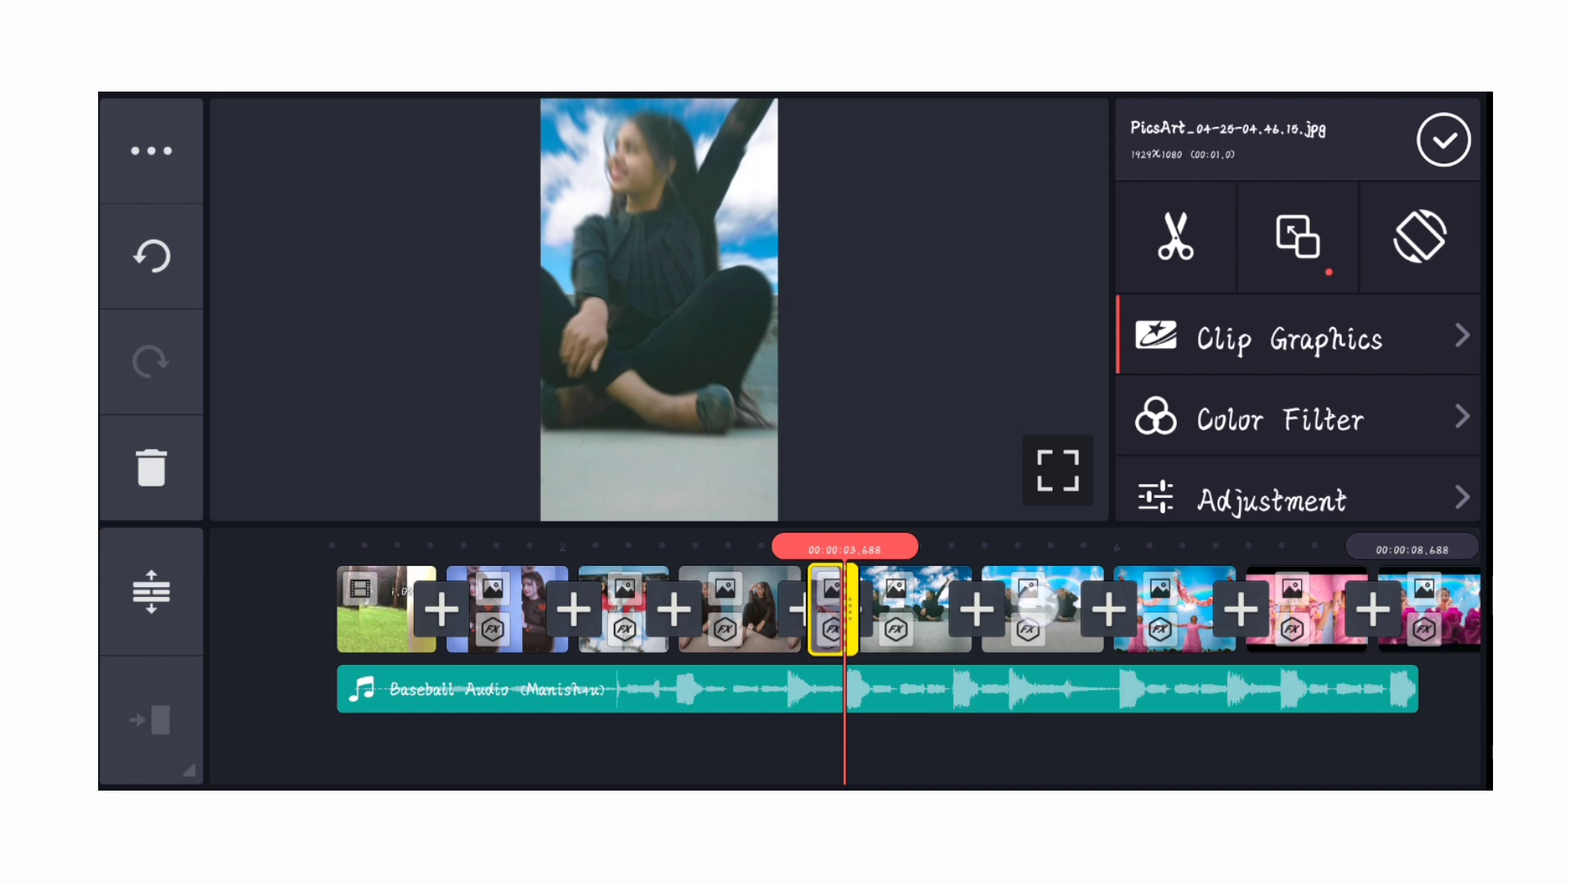
pyautogui.click(831, 609)
# Trim a later photo clip to about 0.78 seconds and shorten the sky photo
pyautogui.click(1042, 609)
pyautogui.moveTo(1017, 608); pyautogui.dragTo(889, 602)
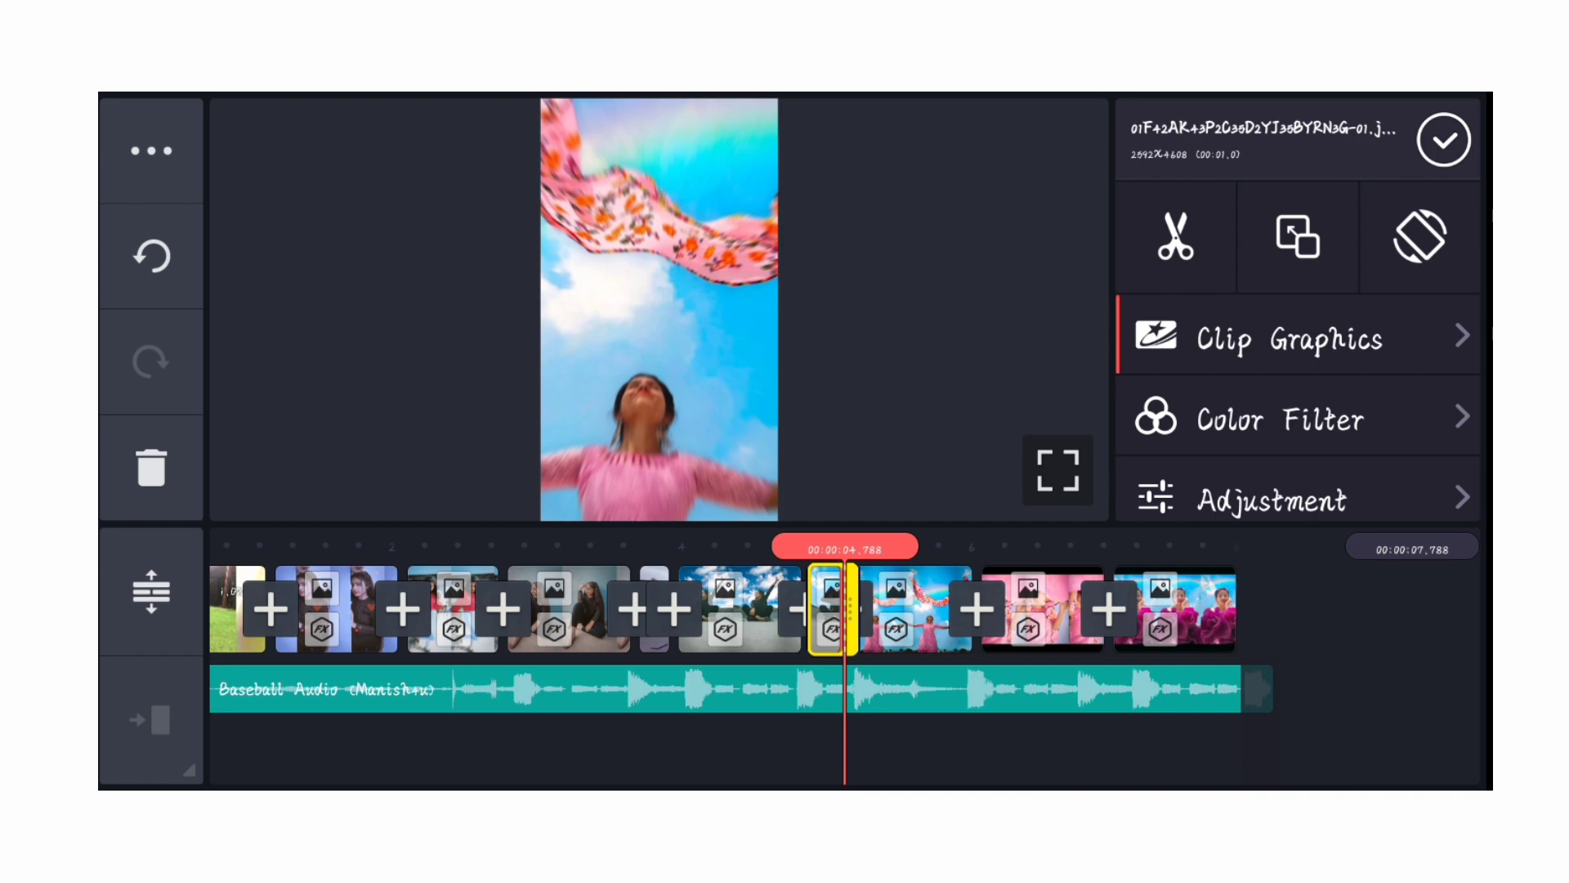
pyautogui.click(832, 610)
pyautogui.click(914, 609)
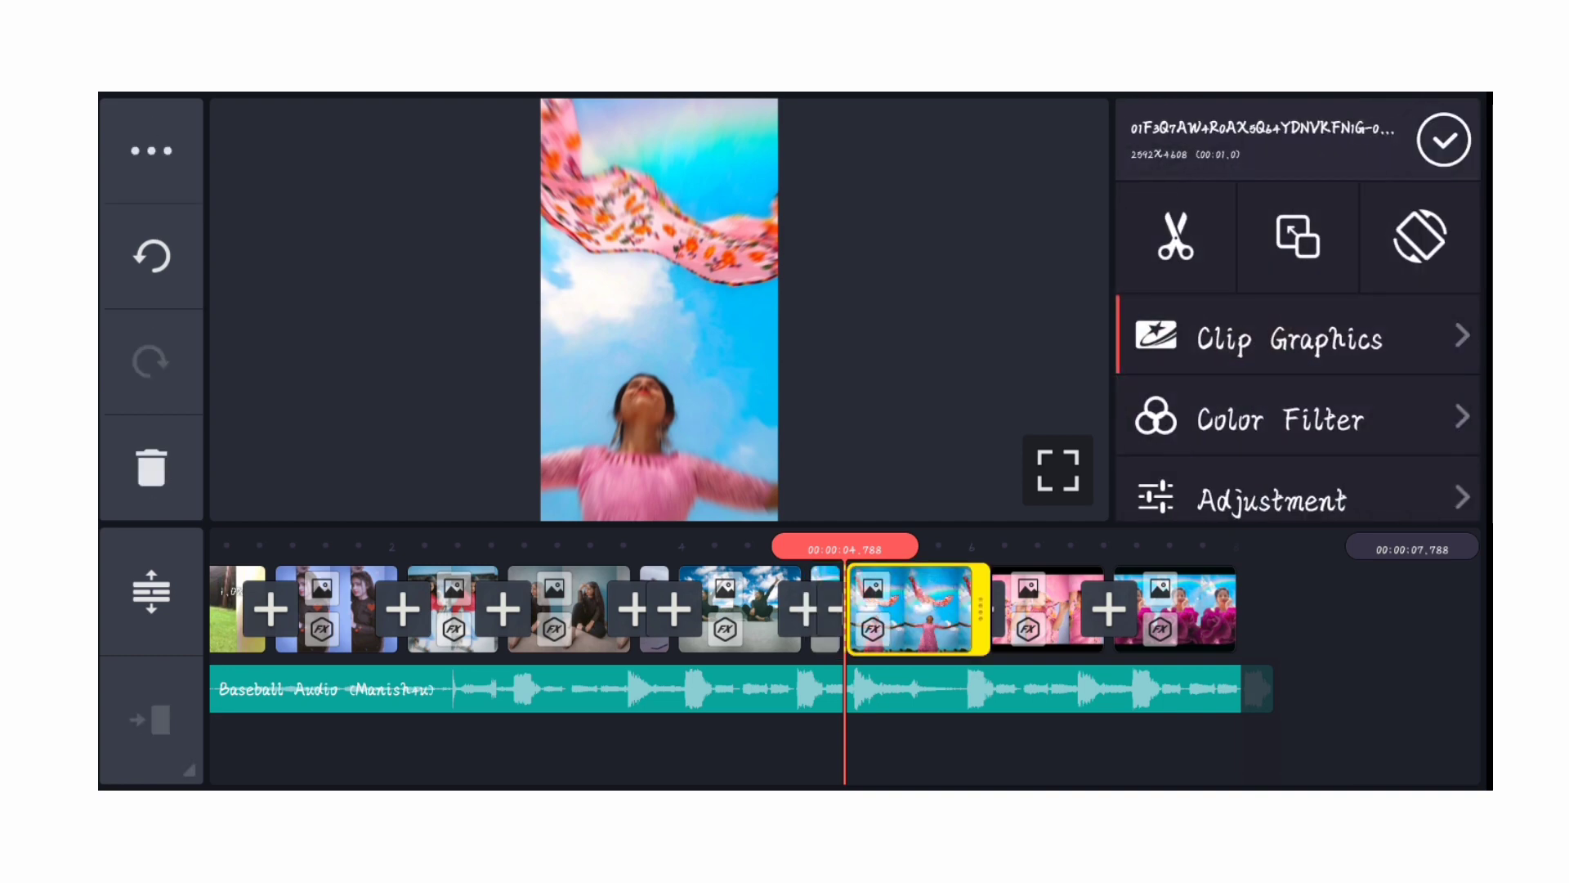
pyautogui.moveTo(975, 584); pyautogui.dragTo(965, 586)
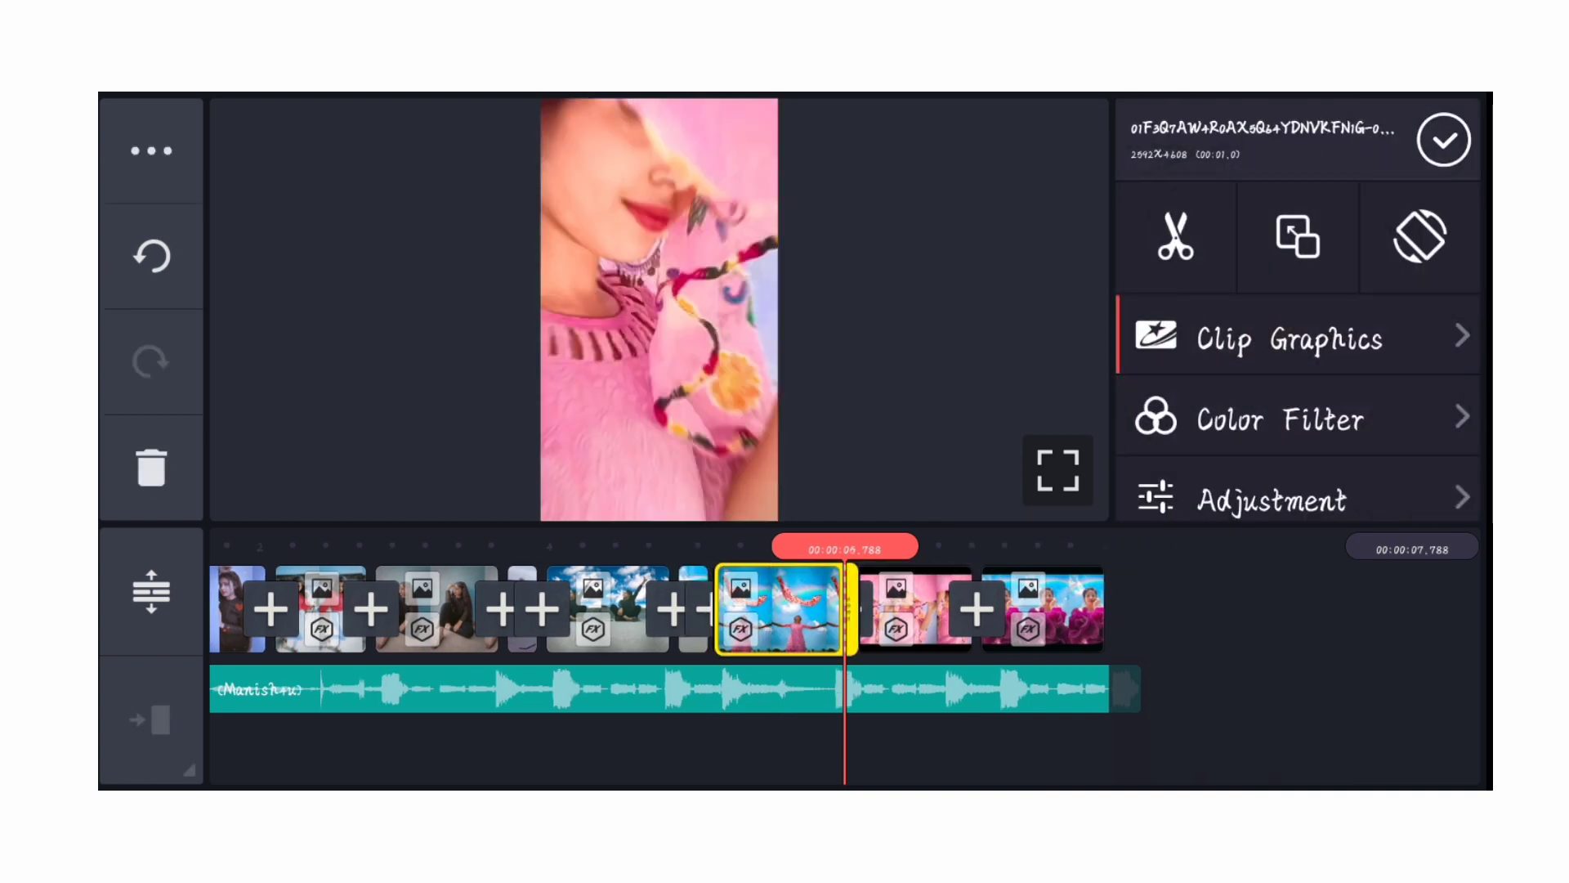
# Shorten the last two pink photo clips to fit the music
pyautogui.click(785, 609)
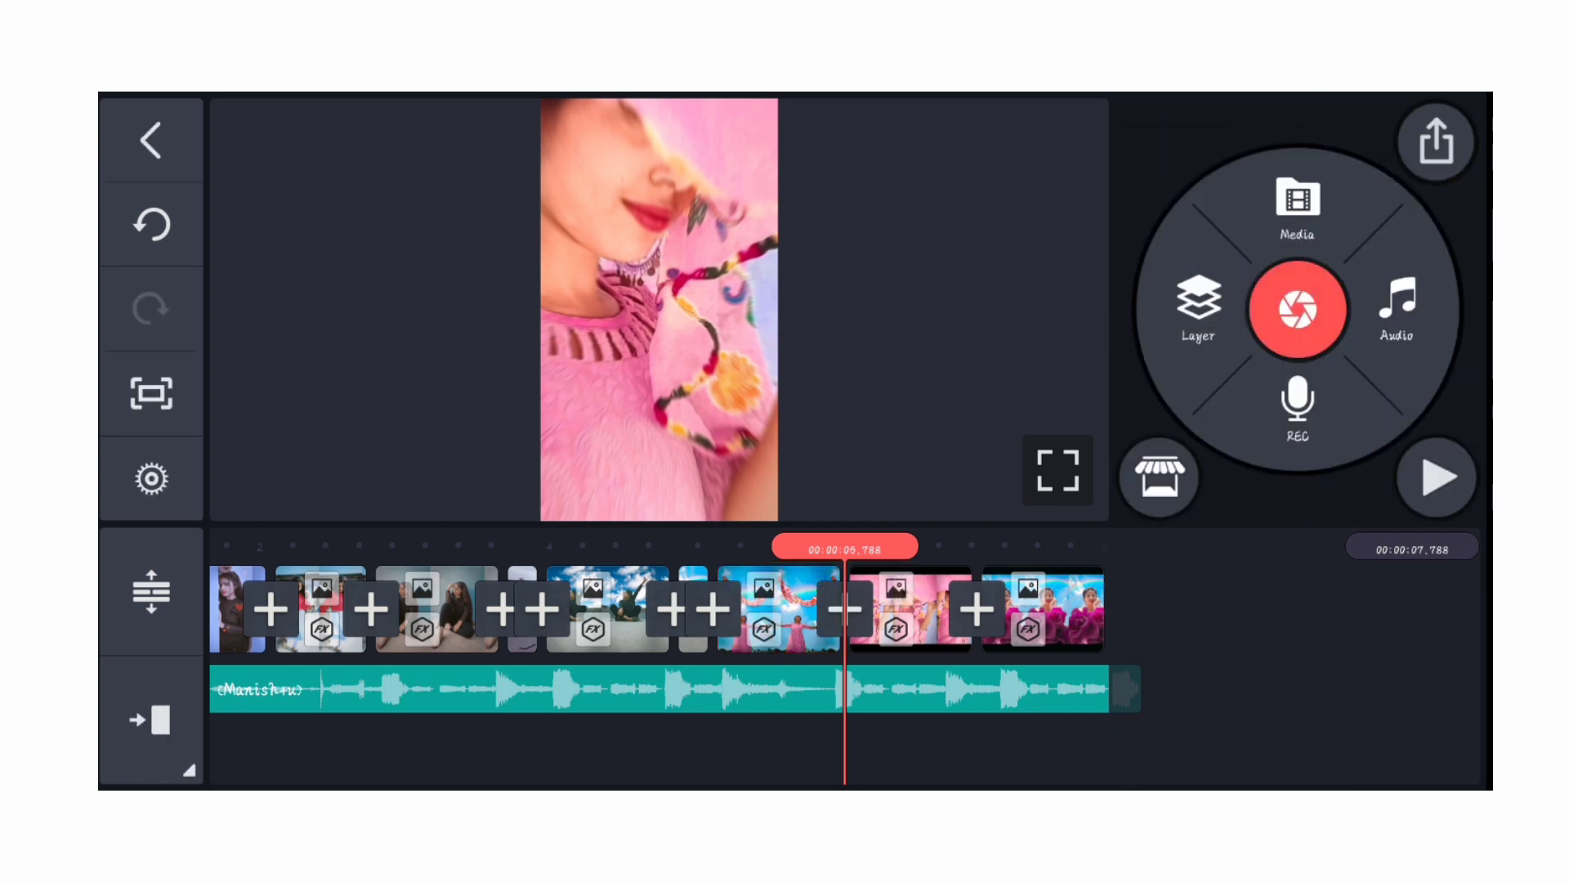
pyautogui.click(913, 609)
pyautogui.moveTo(969, 586); pyautogui.dragTo(908, 609)
pyautogui.click(913, 610)
pyautogui.click(1285, 630)
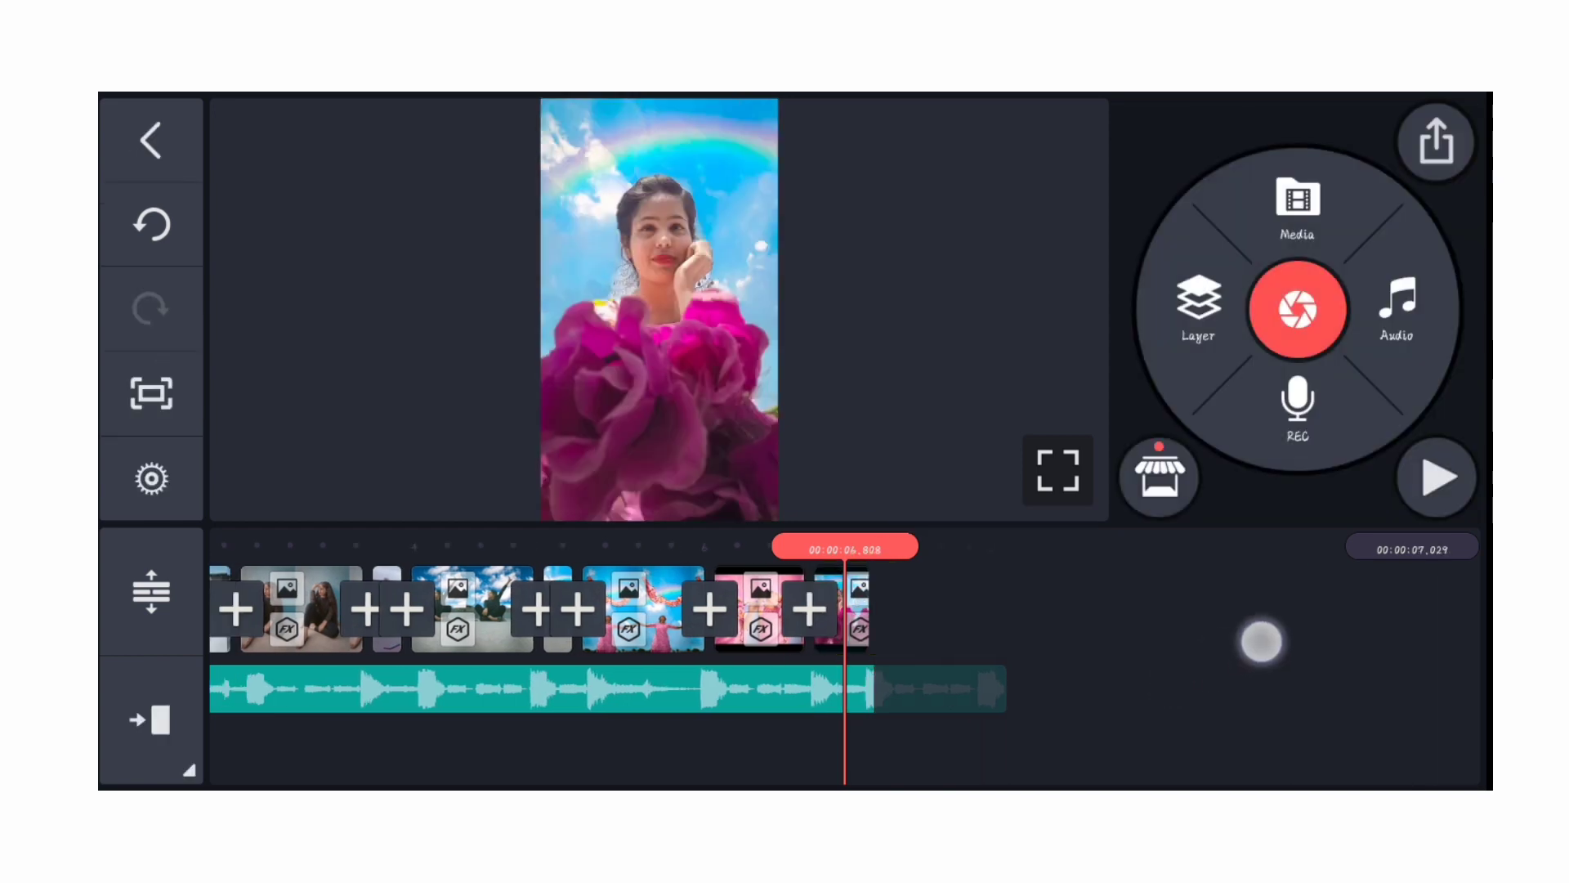
# Play back the roughly 7-second project to check timing, then rewind to the start
pyautogui.click(1436, 478)
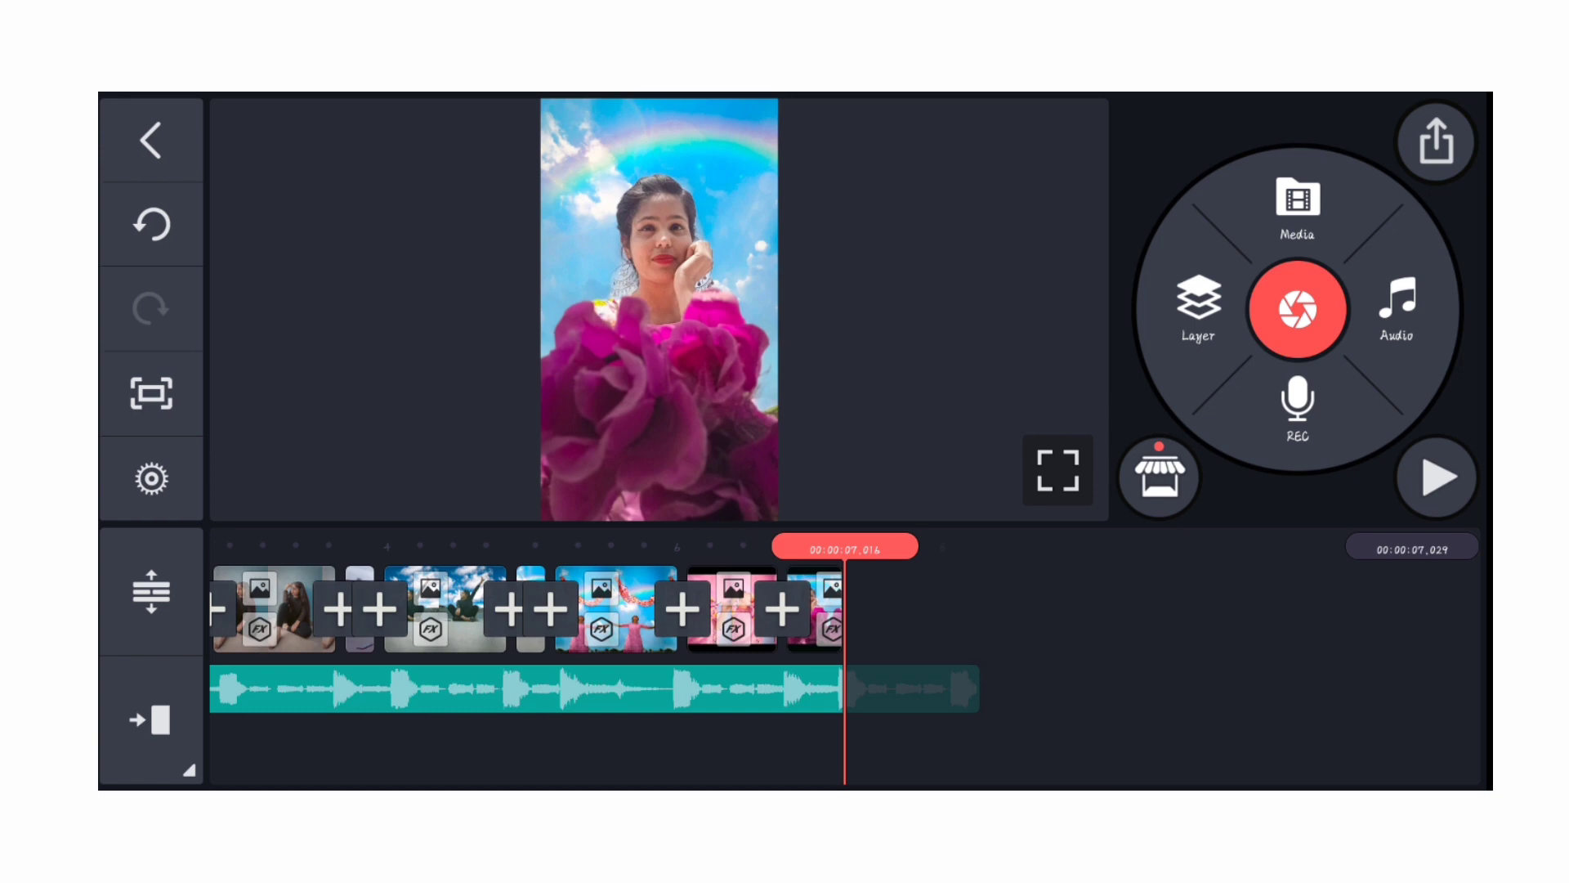
pyautogui.moveTo(1127, 622); pyautogui.dragTo(1354, 621)
pyautogui.moveTo(490, 614); pyautogui.dragTo(1104, 613)
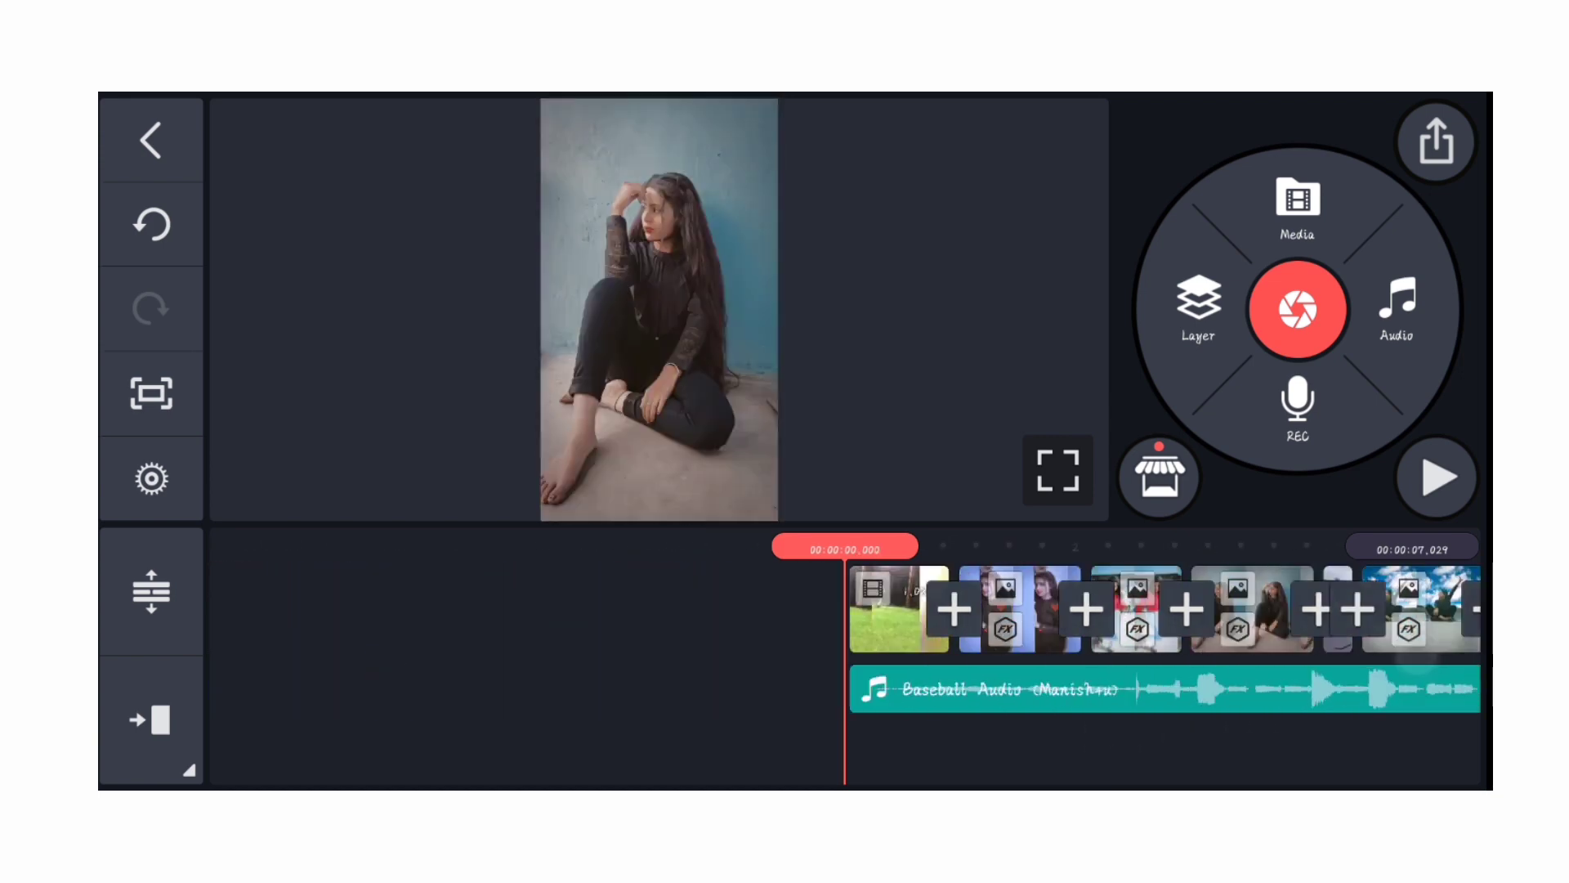